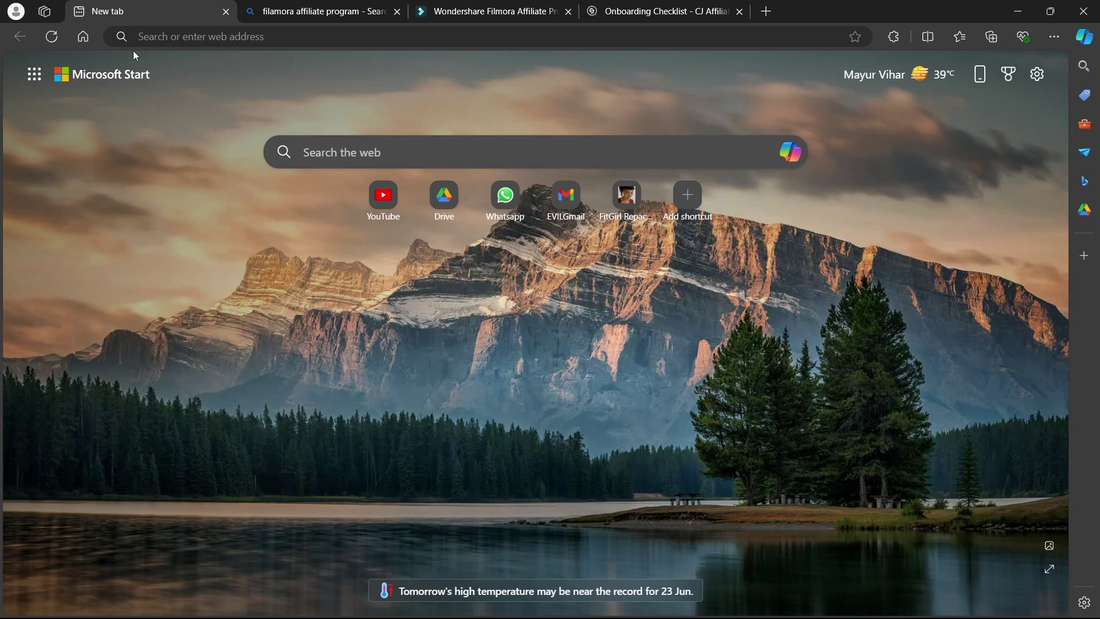
Search the web for "filamora affiliate program", open the Wondershare Filmora Affiliate Program result and close the older duplicate of that page.
click(193, 30)
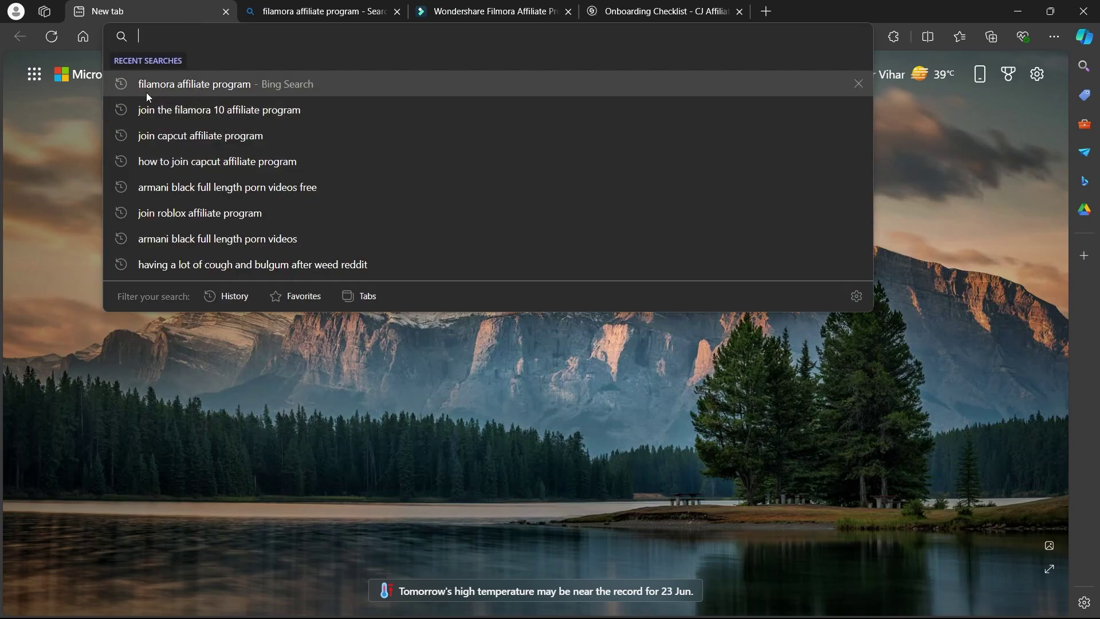
click(235, 90)
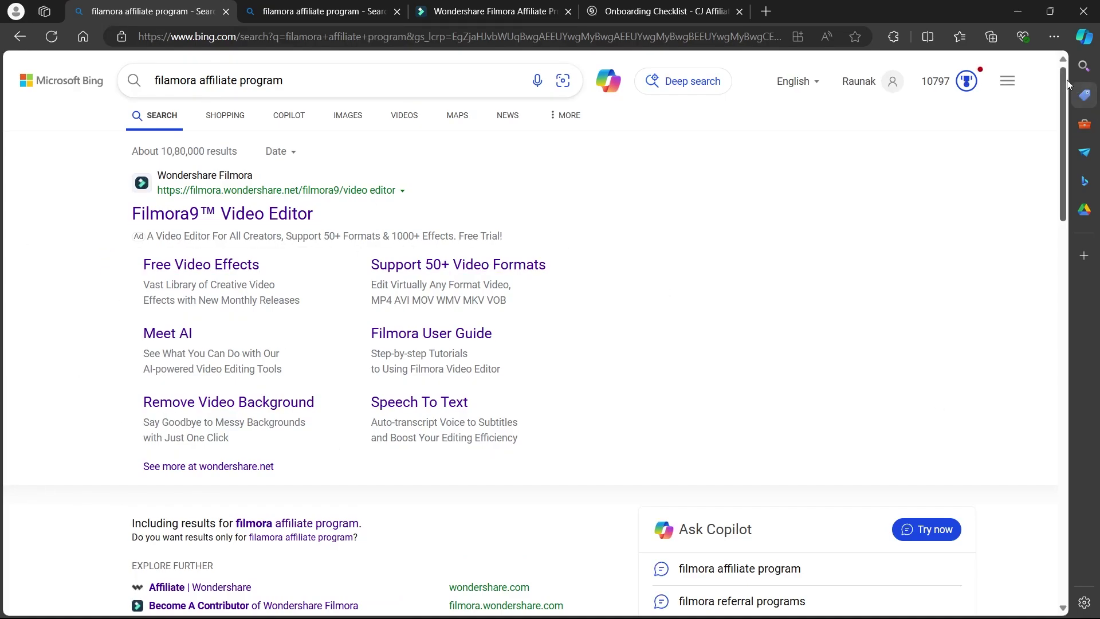
drag(1061, 86, 1044, 219)
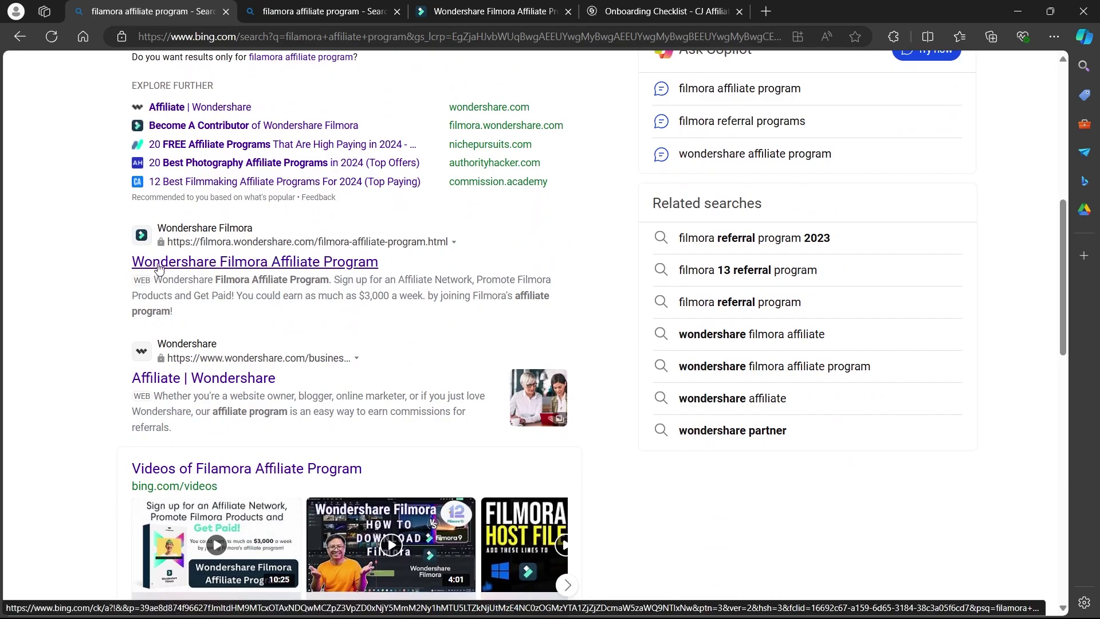
click(308, 264)
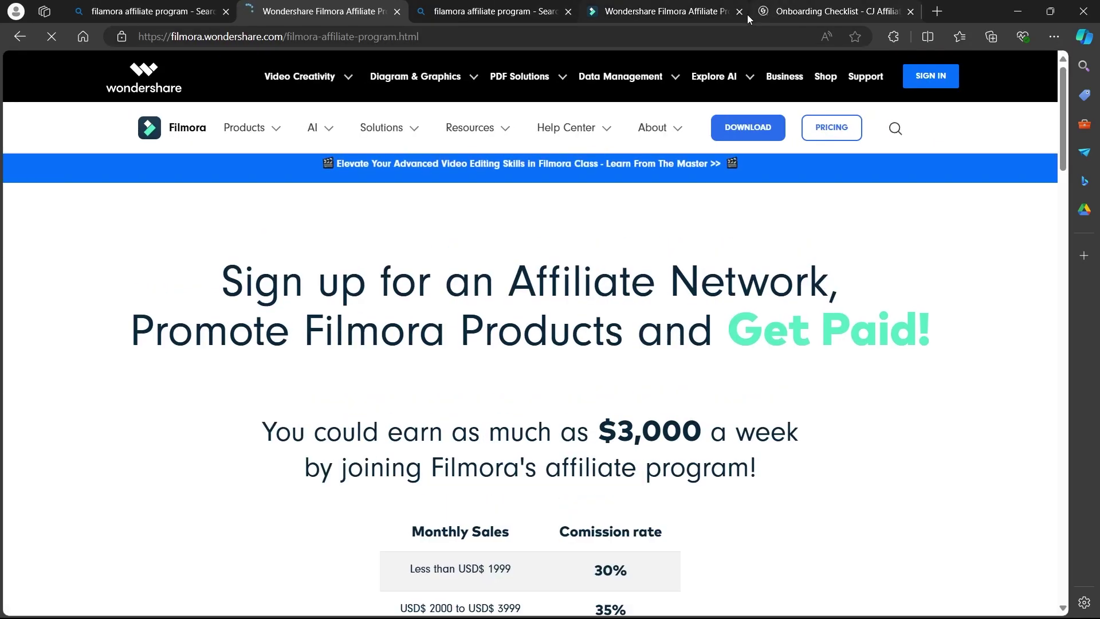
click(739, 11)
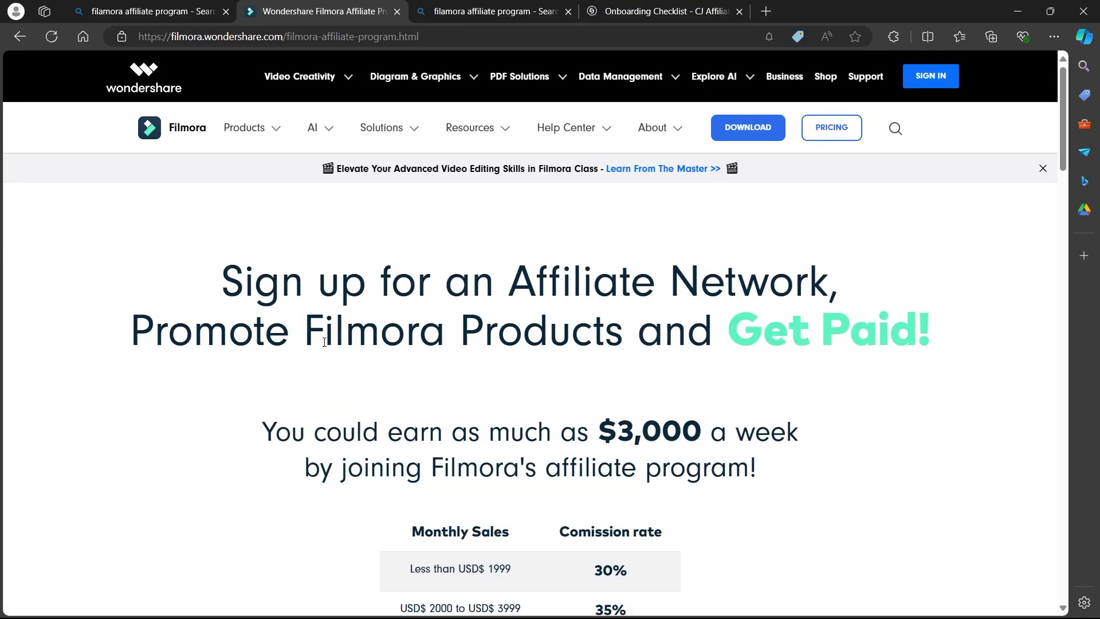
Read the Filmora affiliate headline and look through the Promote, Get Paid and Sign up stages of the program.
drag(235, 288, 810, 298)
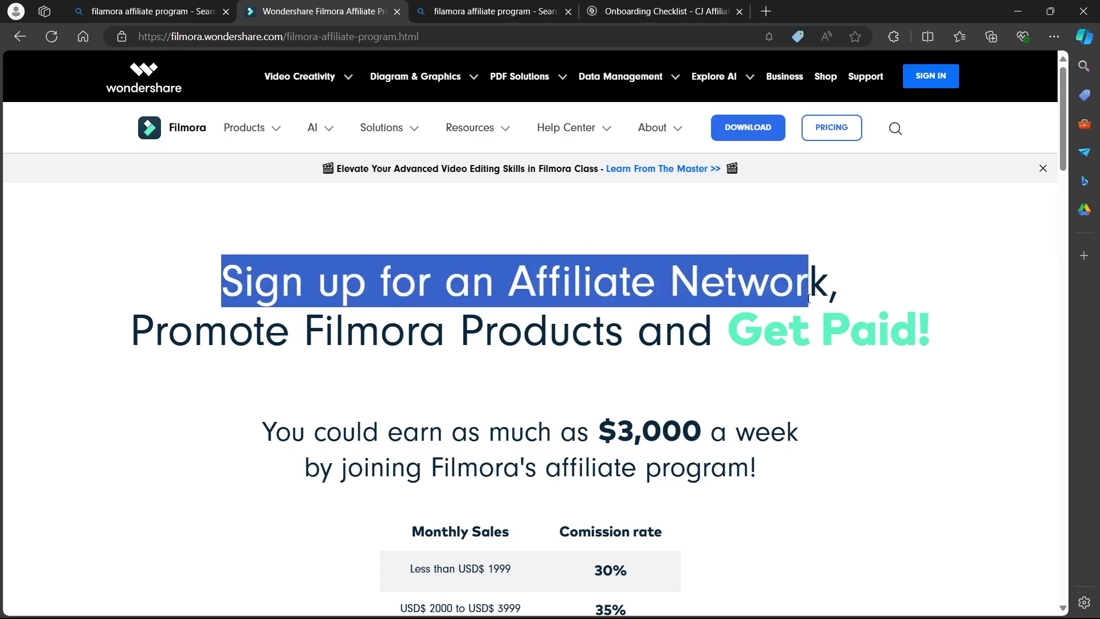
drag(67, 331, 981, 355)
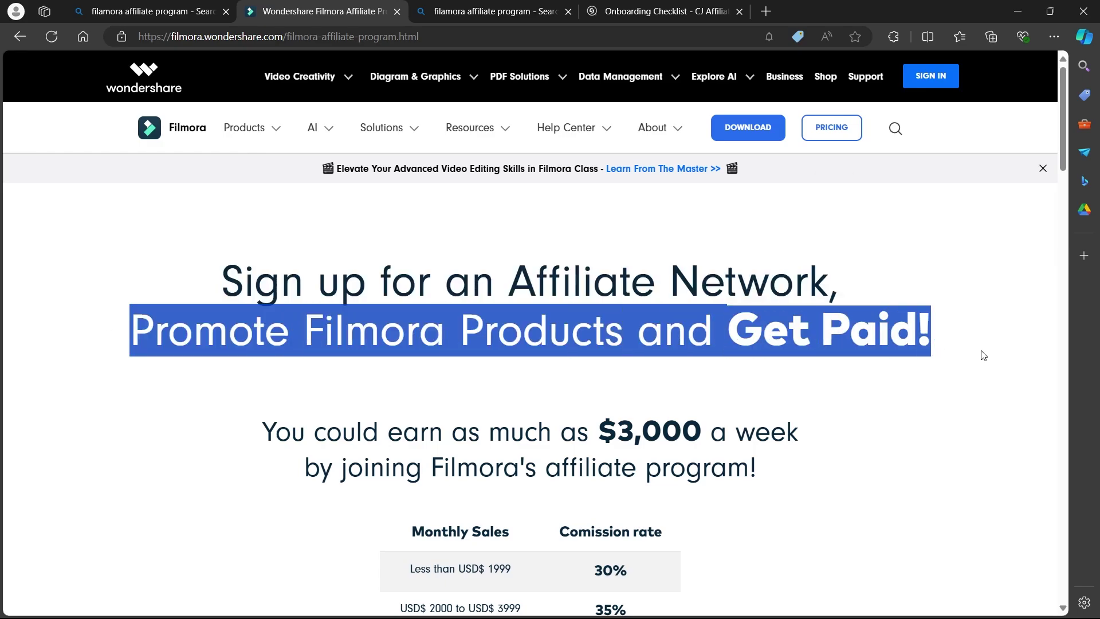
click(116, 295)
scroll(113, 356, down, 10)
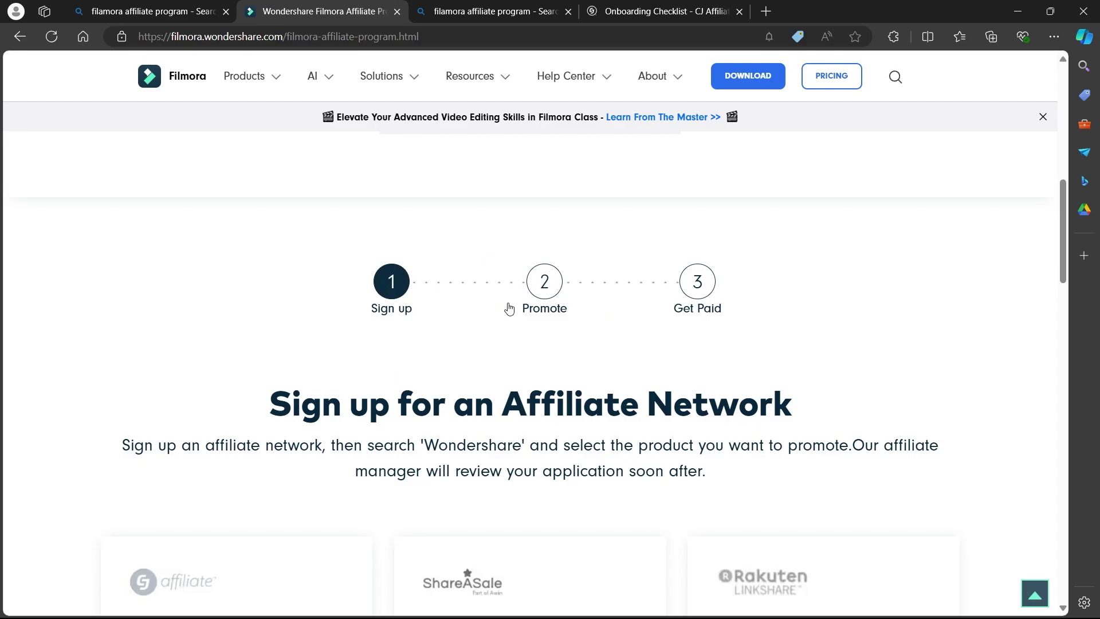
click(545, 289)
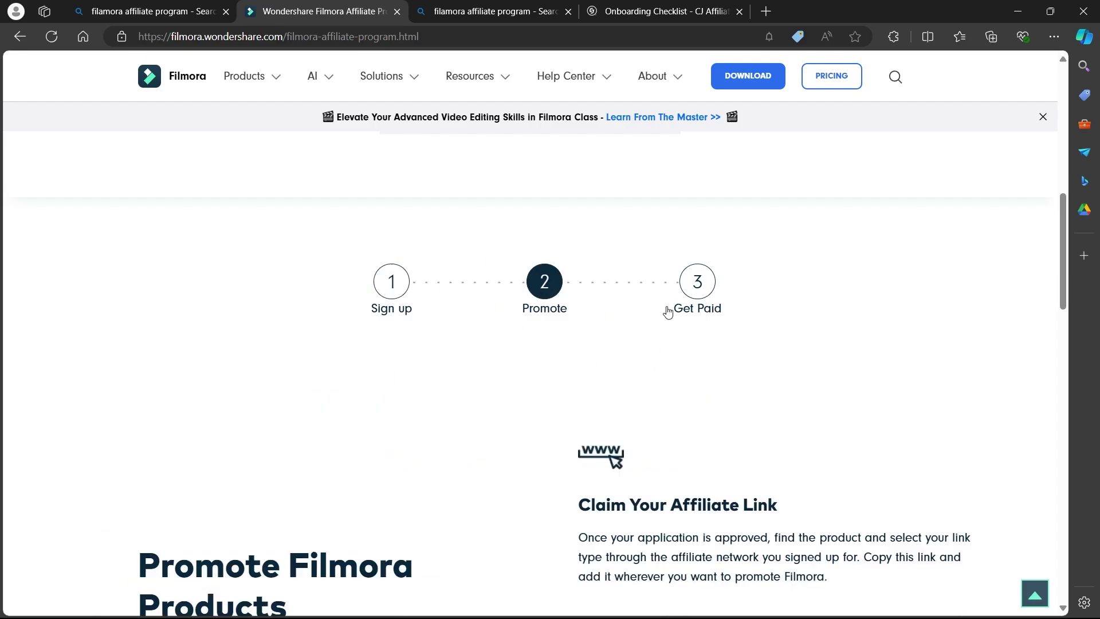
click(695, 280)
click(405, 288)
Examine the affiliate networks offered for signing up, including Commission Junction, ShareASale, LinkShare, LinkConnector and MyCommerce.
scroll(89, 237, down, 3)
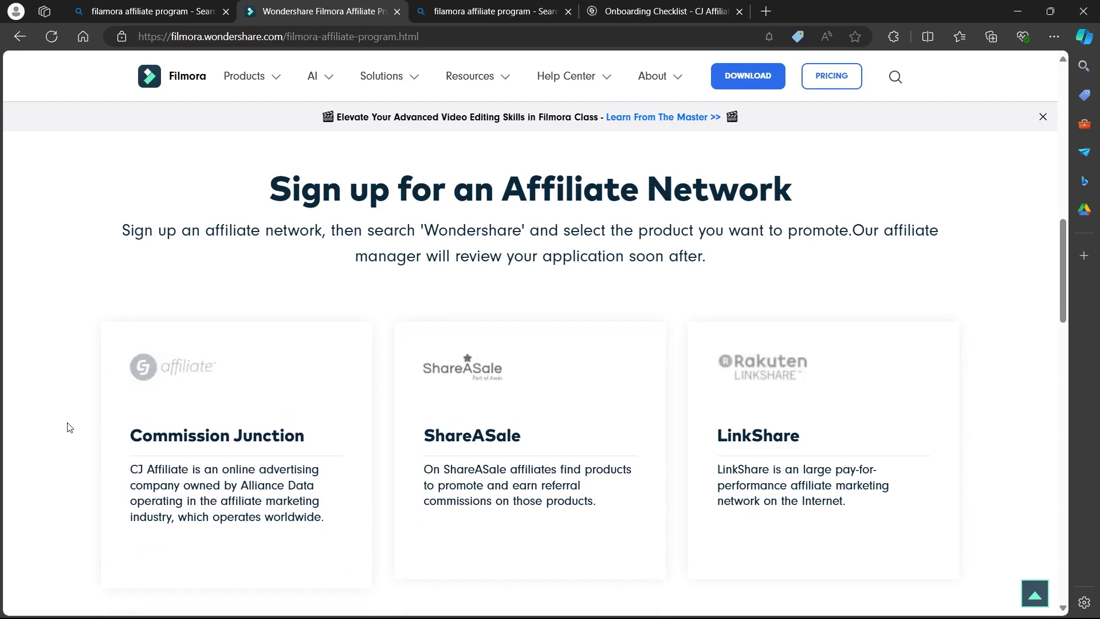
scroll(338, 366, down, 2)
scroll(437, 378, up, 2)
mouse_move(178, 353)
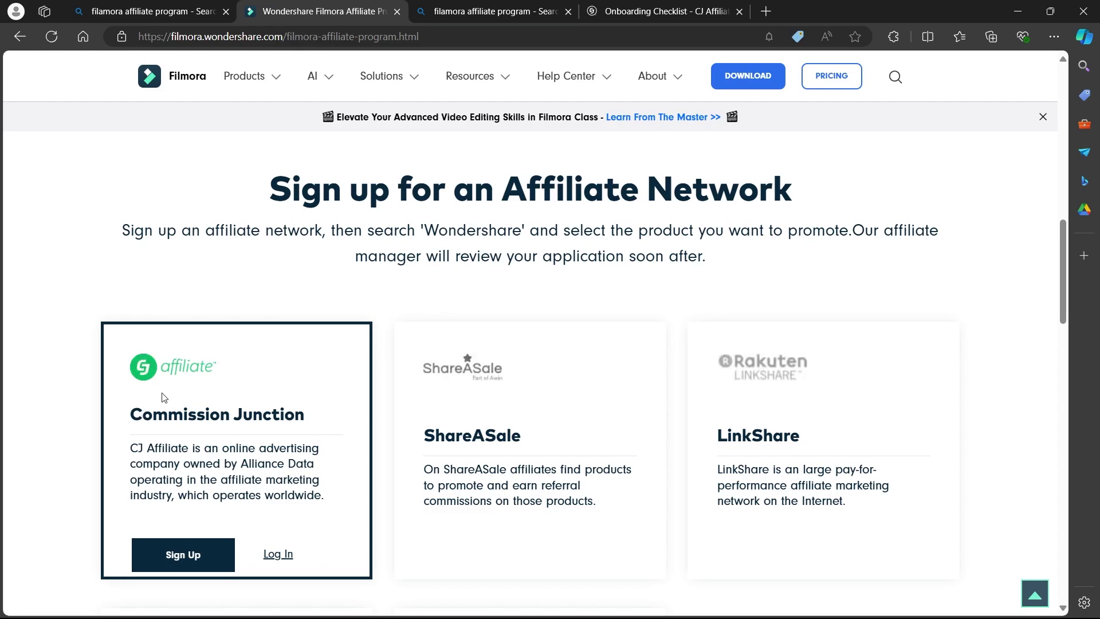
mouse_move(467, 389)
mouse_move(808, 340)
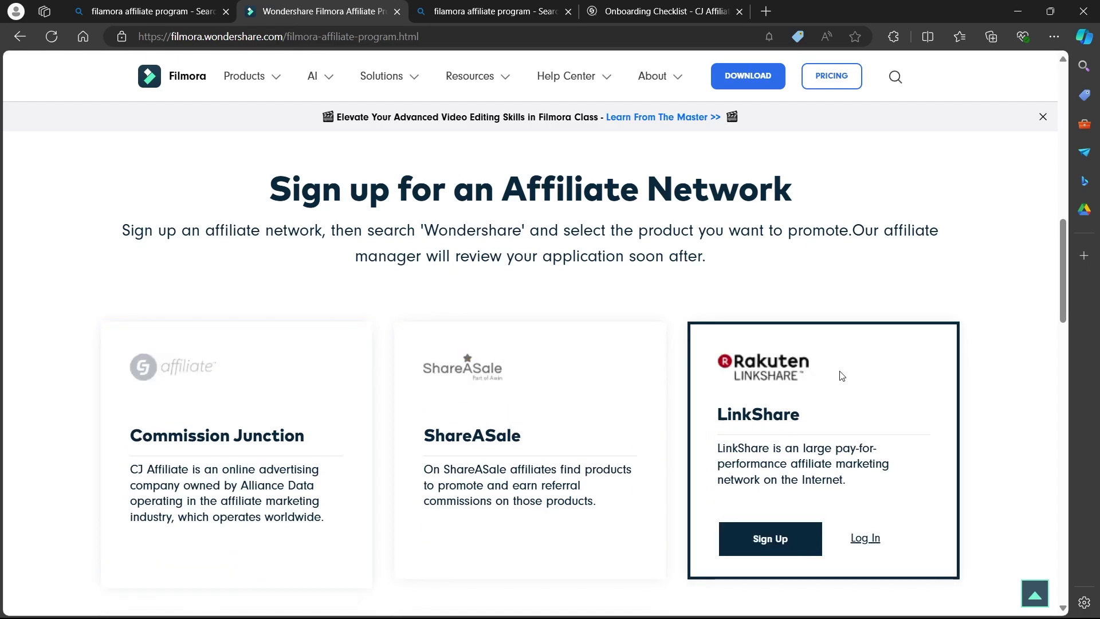
scroll(845, 375, down, 5)
mouse_move(224, 400)
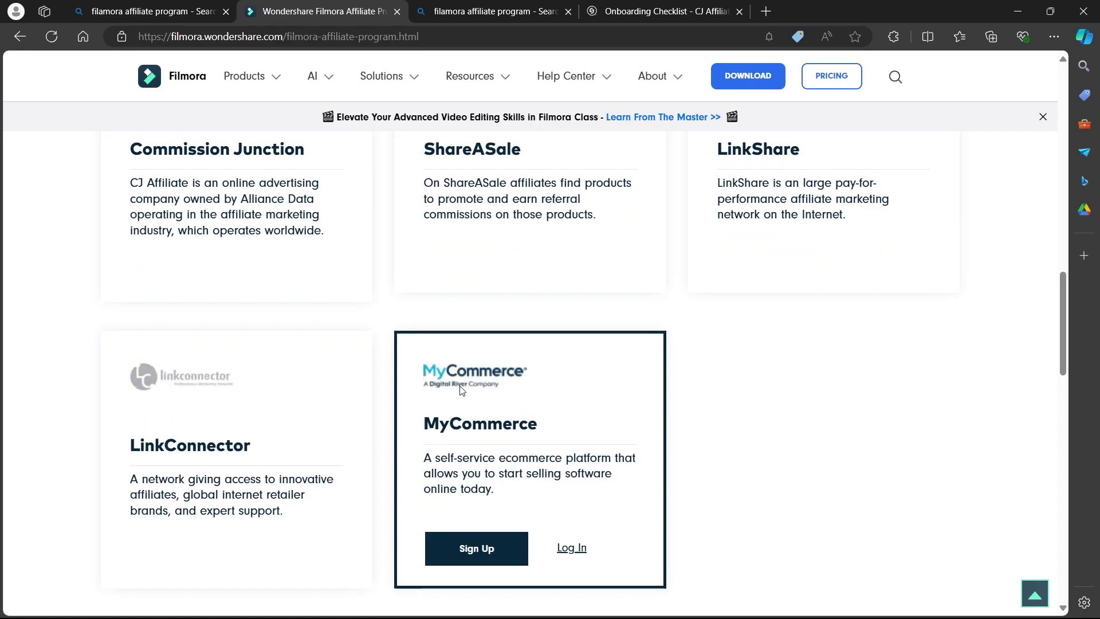
scroll(332, 376, up, 5)
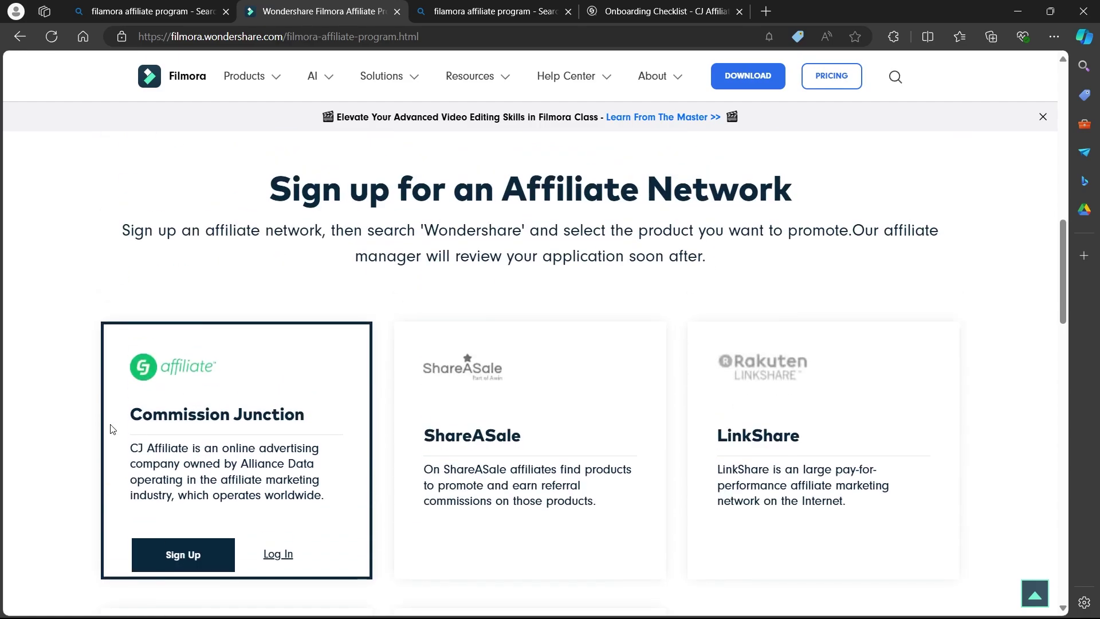
scroll(116, 427, down, 1)
scroll(132, 304, up, 2)
scroll(158, 321, up, 1)
scroll(166, 401, down, 2)
mouse_move(178, 447)
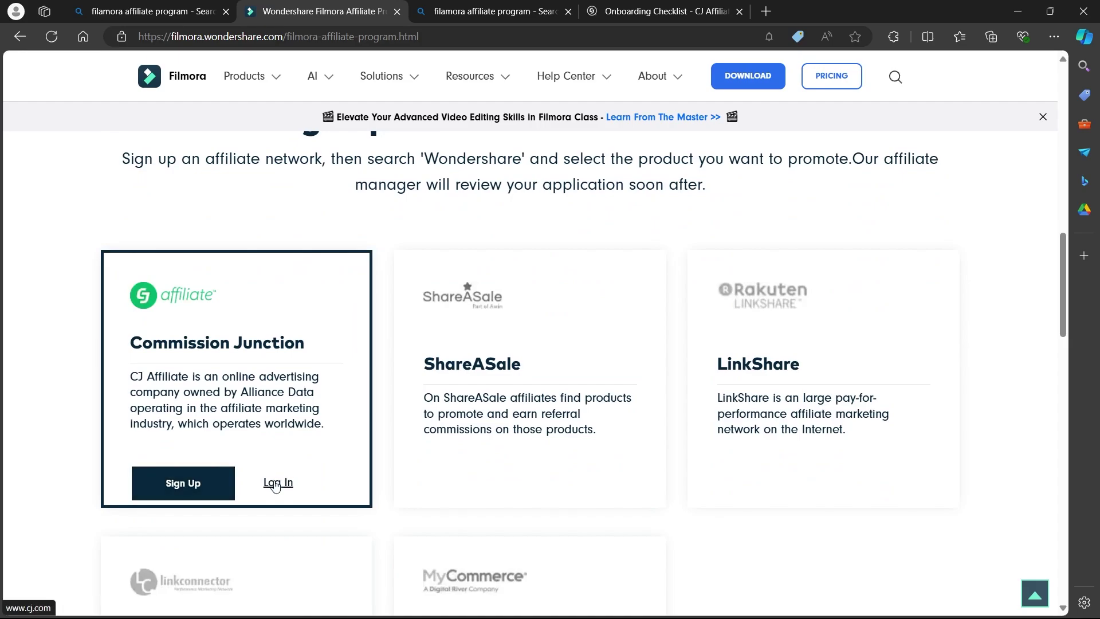
Open the Commission Junction publisher sign-up form from the Filmora affiliate page.
click(208, 481)
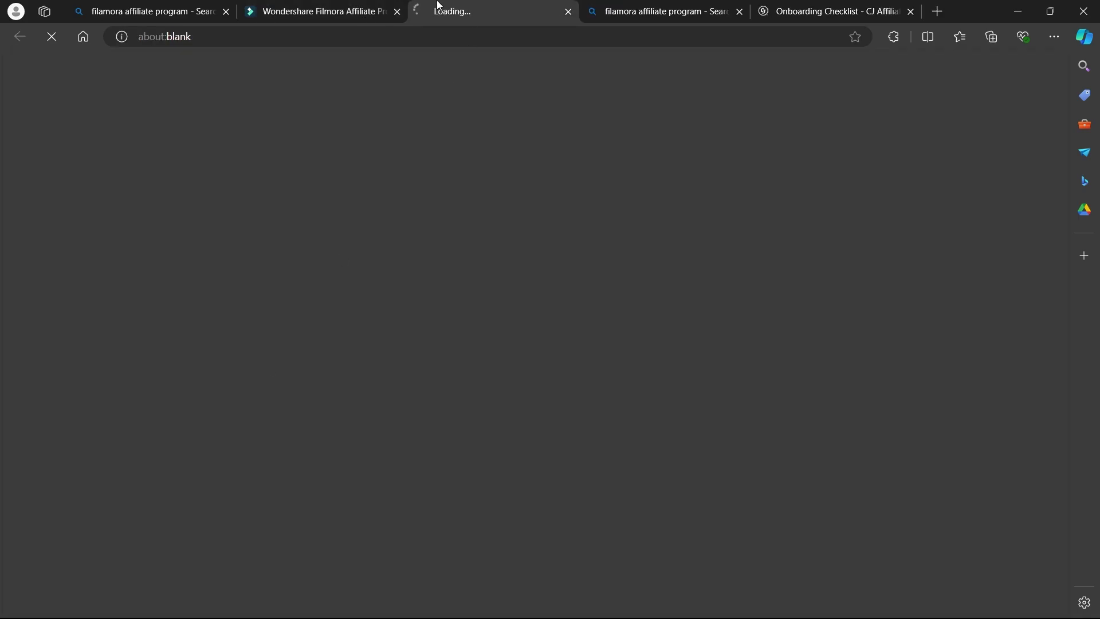
click(366, 7)
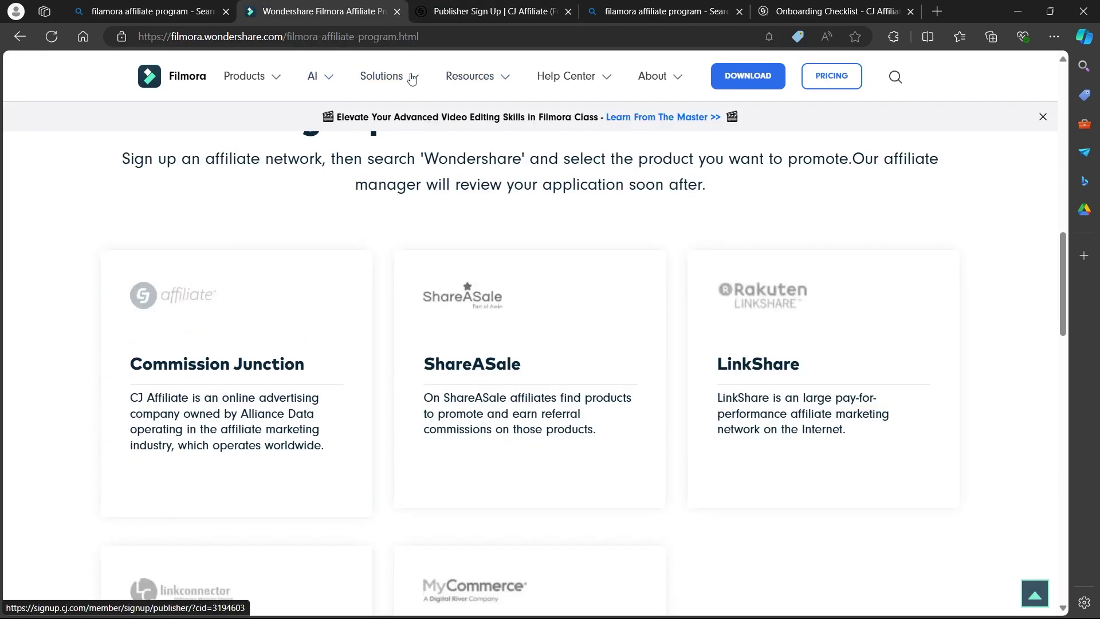
click(452, 7)
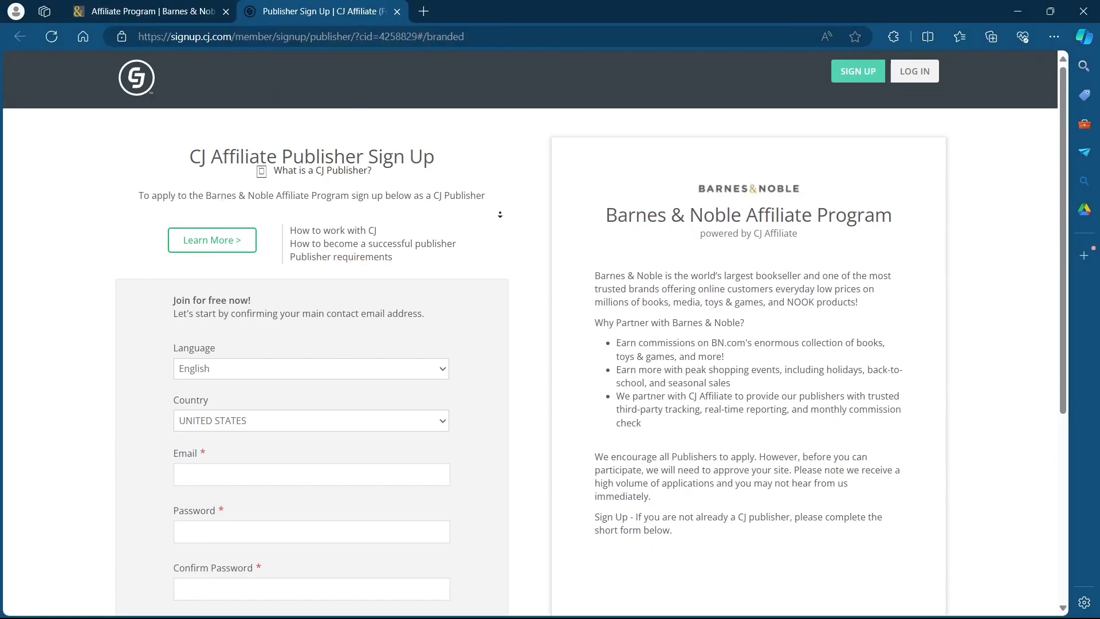
Keep English as the sign-up language and set the country to India.
scroll(500, 214, down, 1)
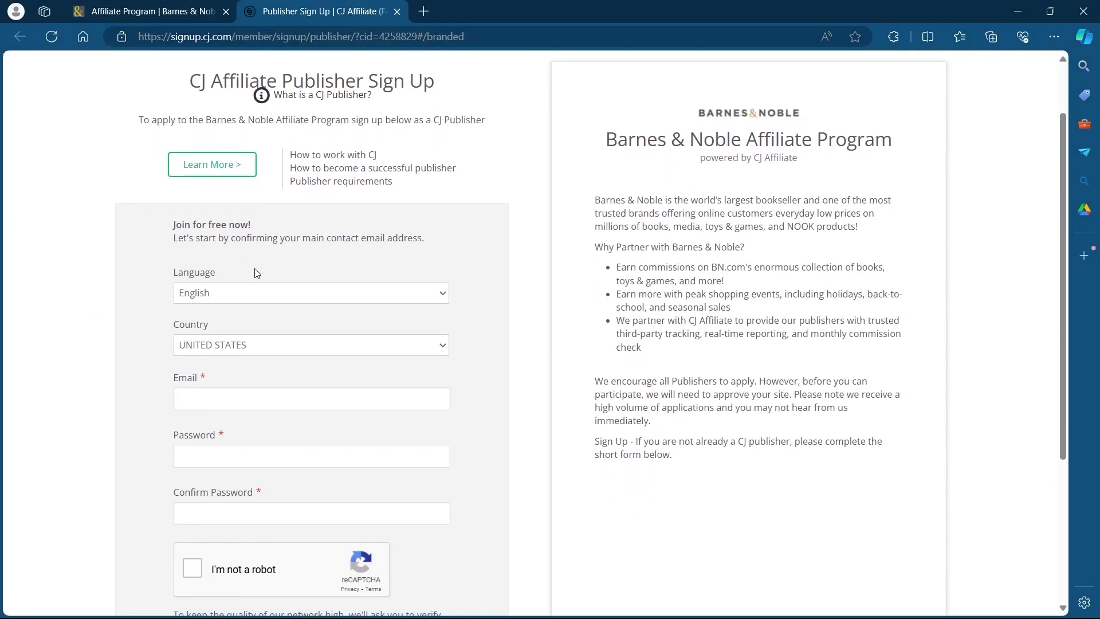
click(233, 295)
click(214, 314)
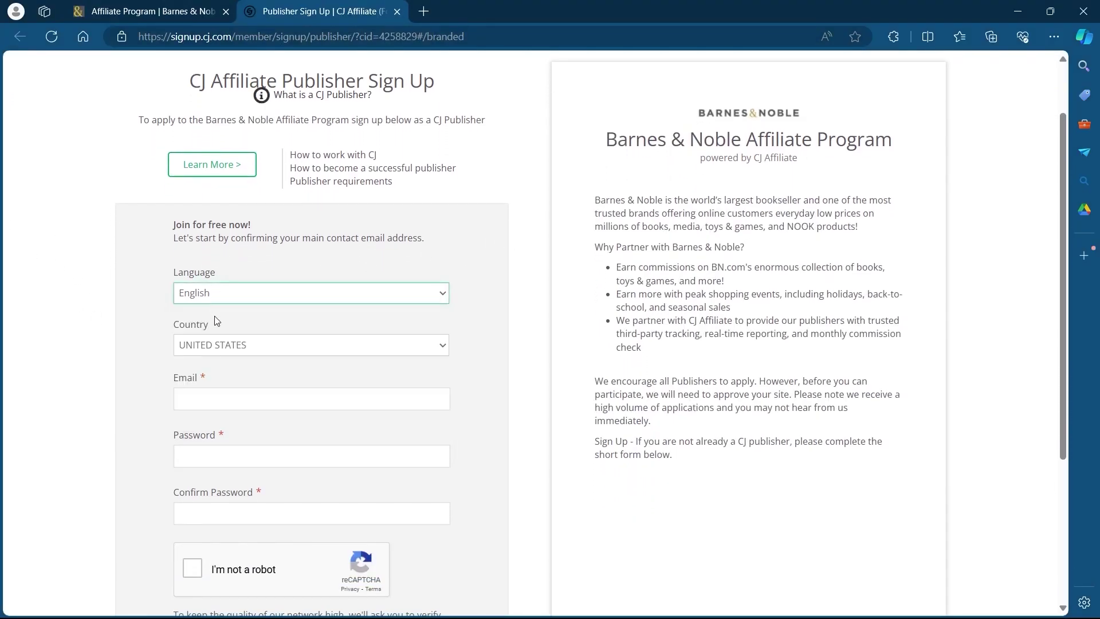
click(231, 346)
text(india)
Fill in the saved email address, then enter and confirm the account password.
click(221, 392)
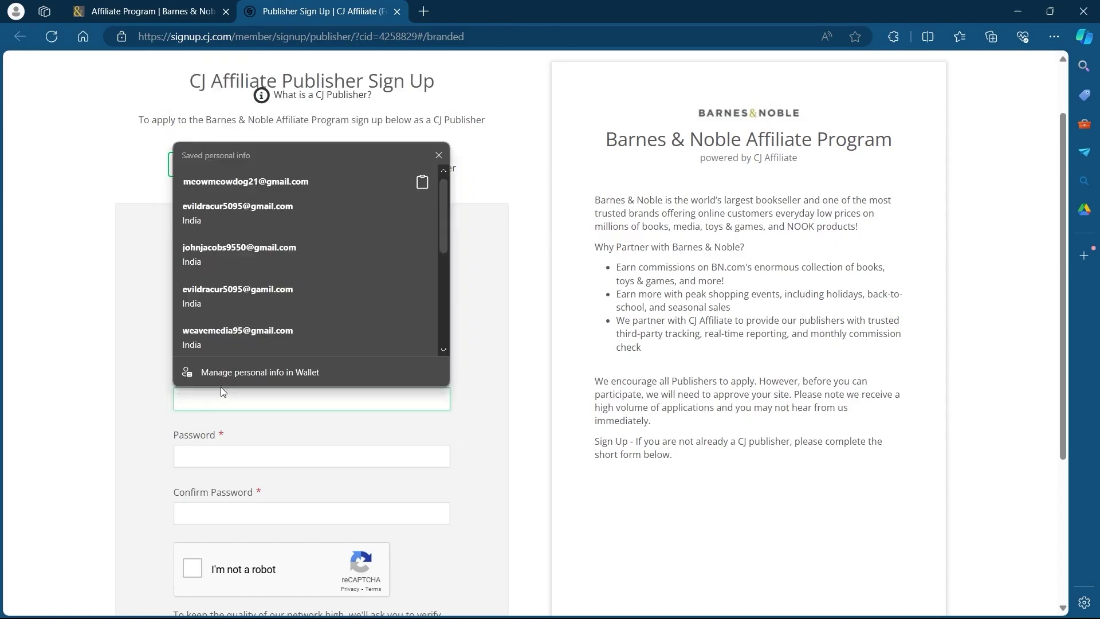
click(209, 326)
click(236, 447)
text(••)
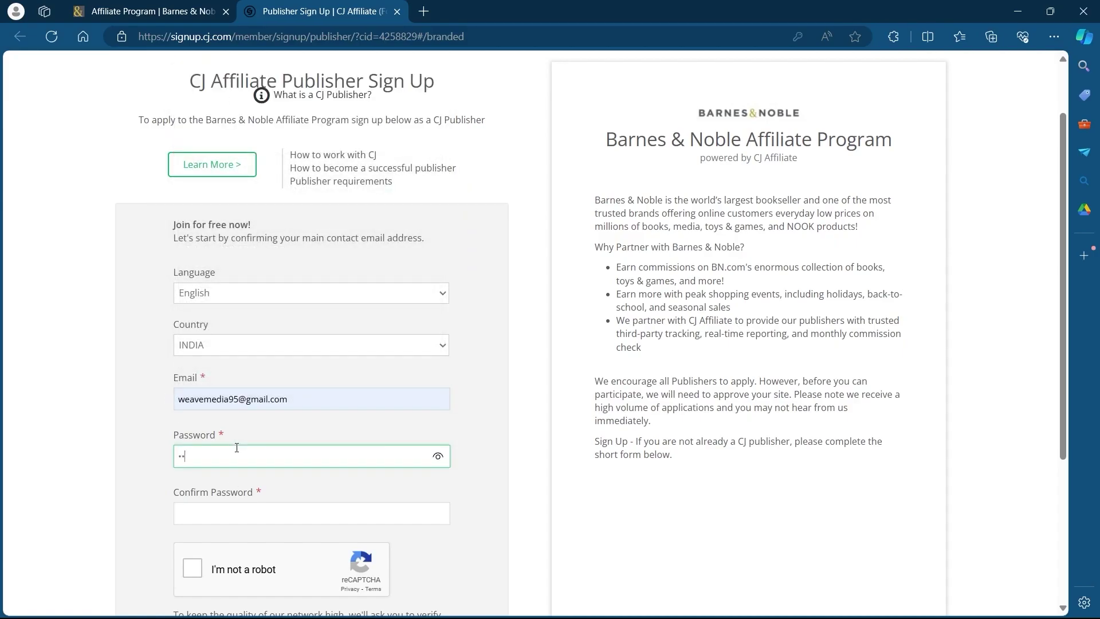
click(239, 507)
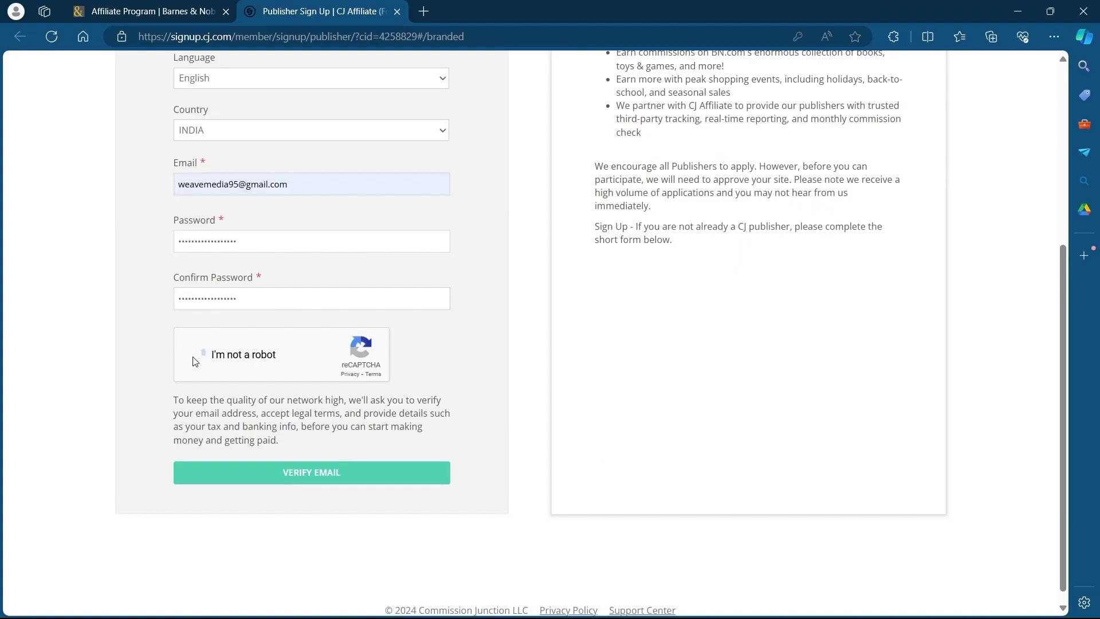
Solve the traffic lights reCAPTCHA and submit the form for email verification, dismissing the offer to save the password.
click(192, 352)
click(250, 271)
click(319, 271)
click(250, 340)
click(319, 341)
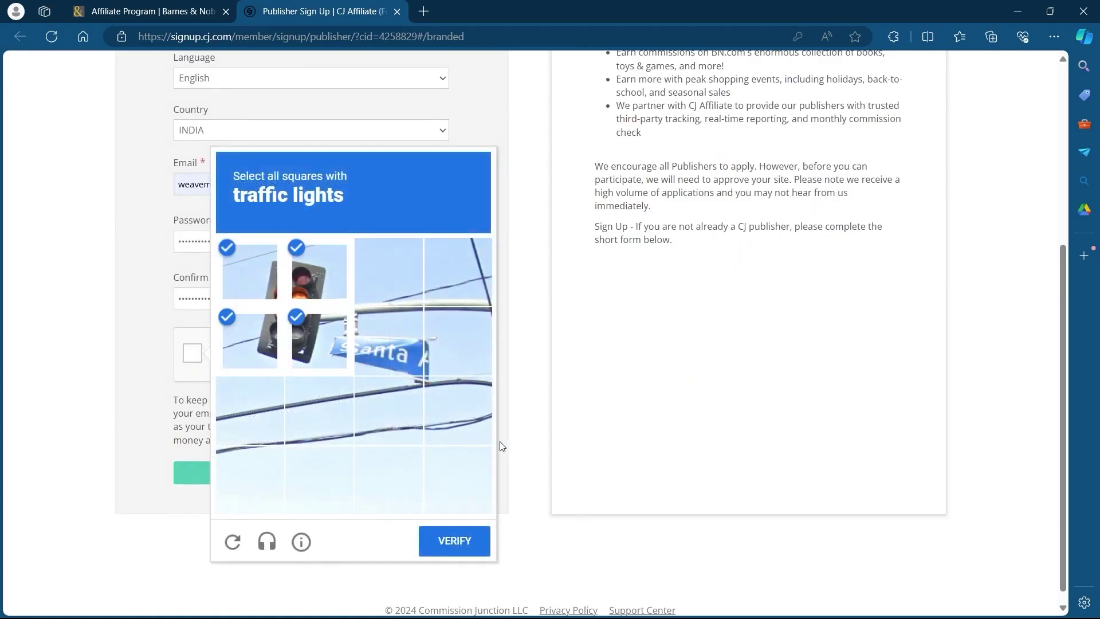
click(452, 541)
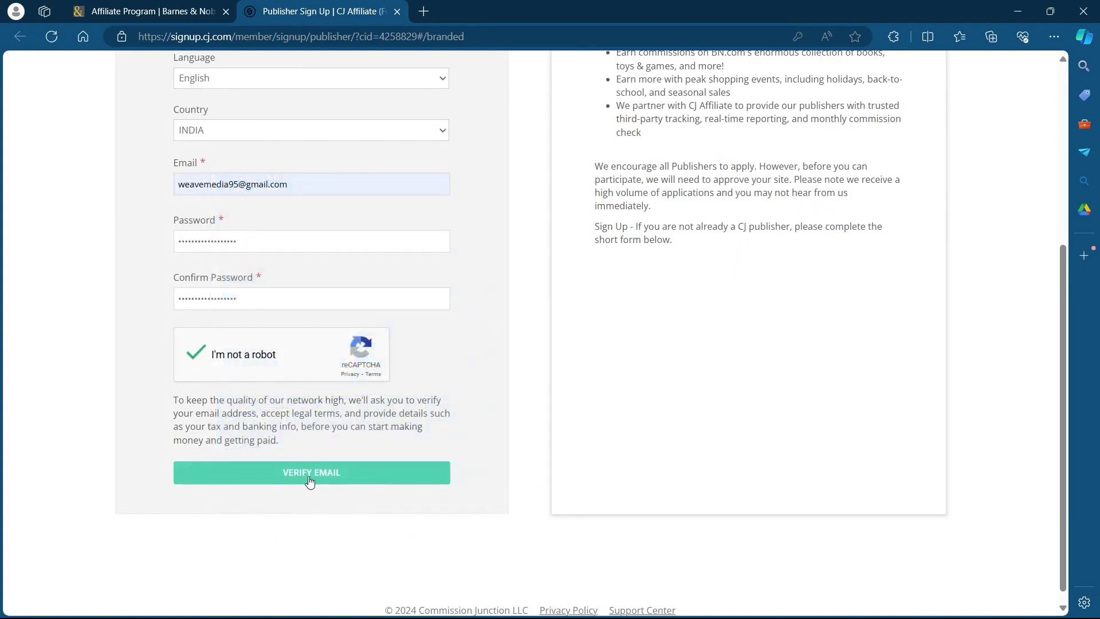
click(310, 482)
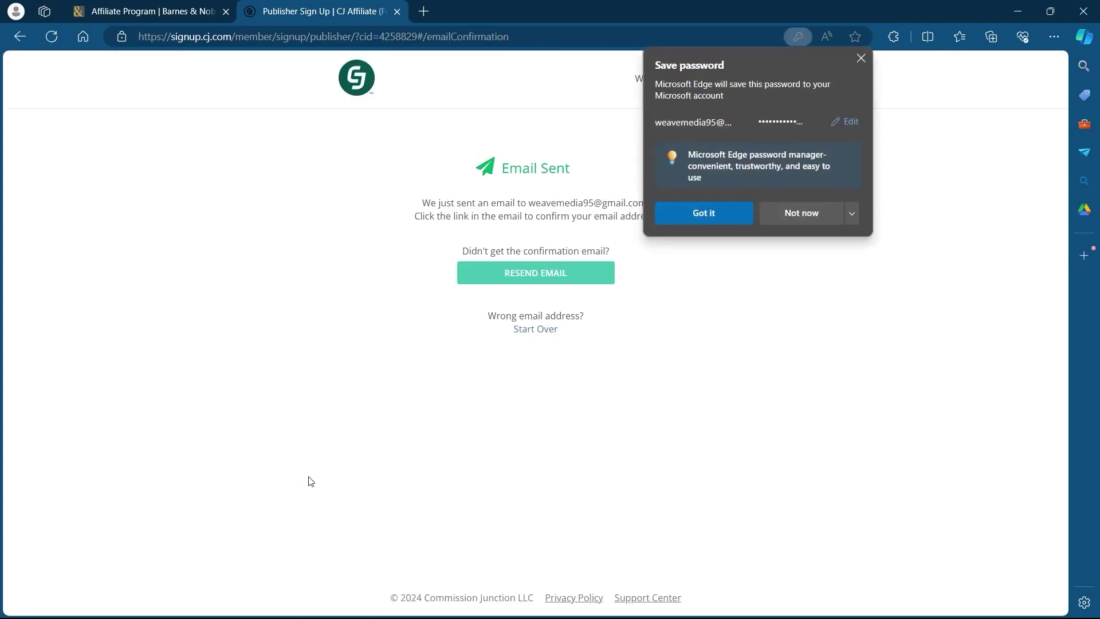
click(861, 56)
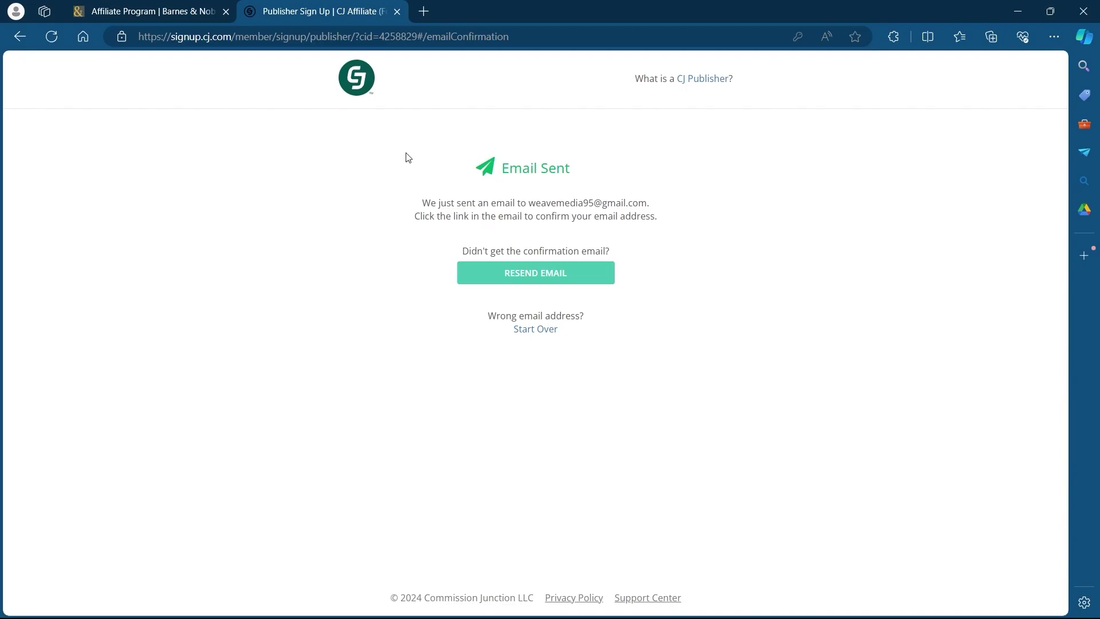
Open Gmail in a new tab and confirm the email address through the CJ Affiliate message's Create My CJ Publisher Account link.
click(425, 18)
text(gmail)
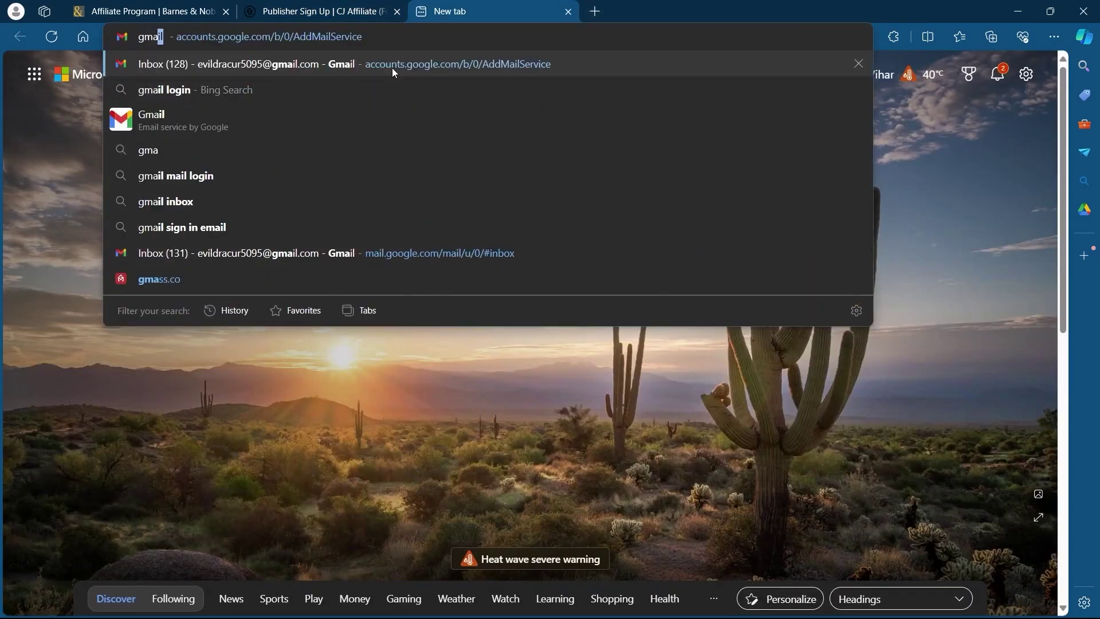
click(392, 68)
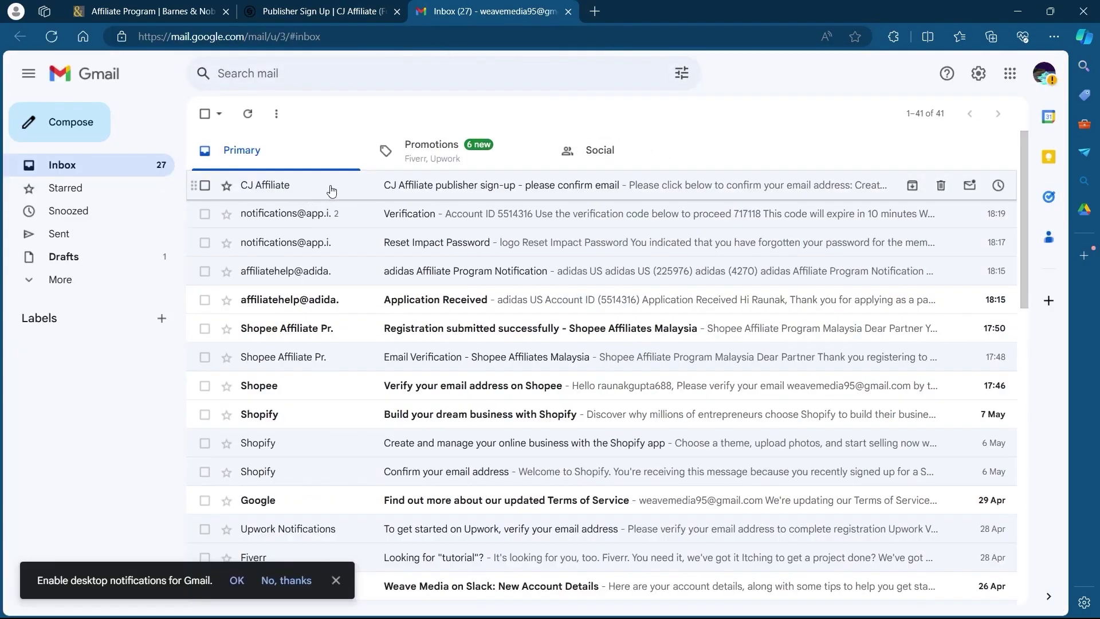
click(331, 191)
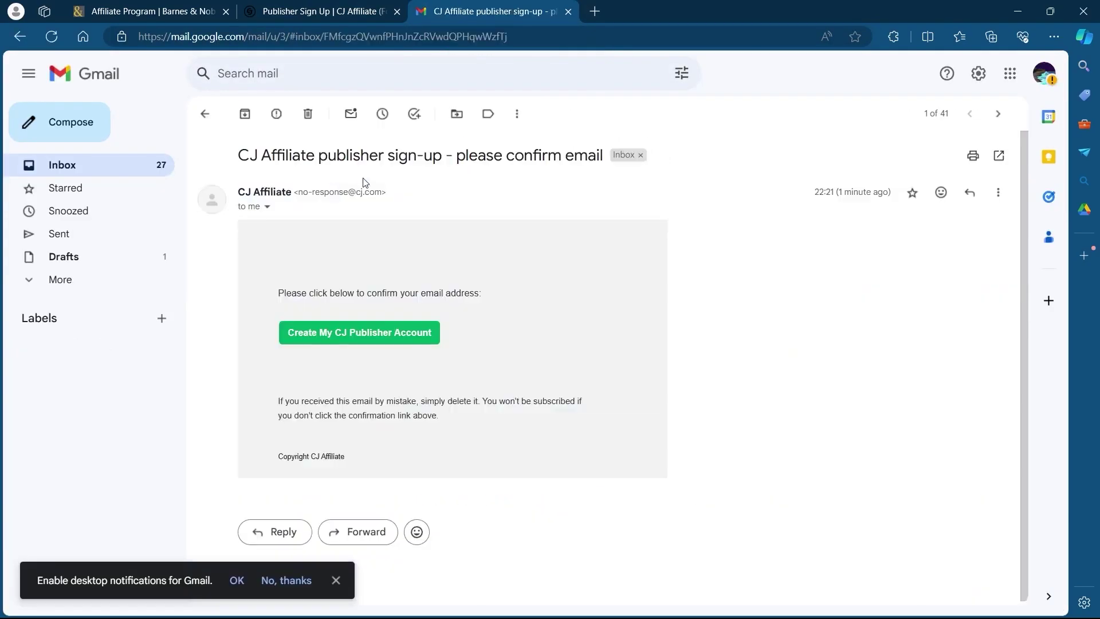
click(364, 338)
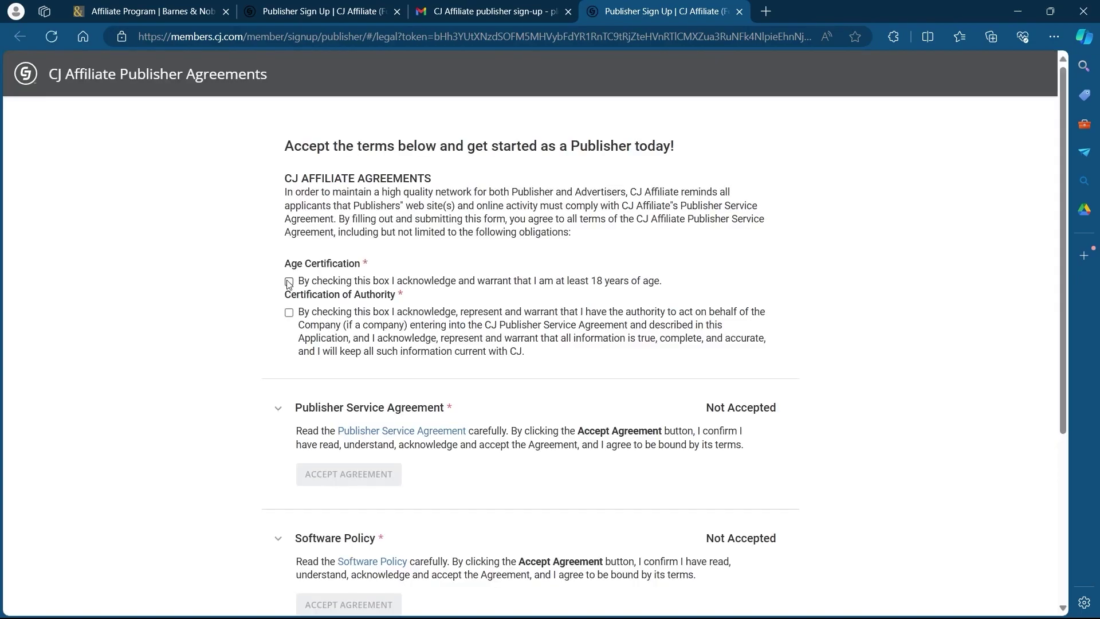
Check the Age Certification and Certification of Authority boxes in the CJ Affiliate agreements.
scroll(289, 283, down, 4)
click(289, 140)
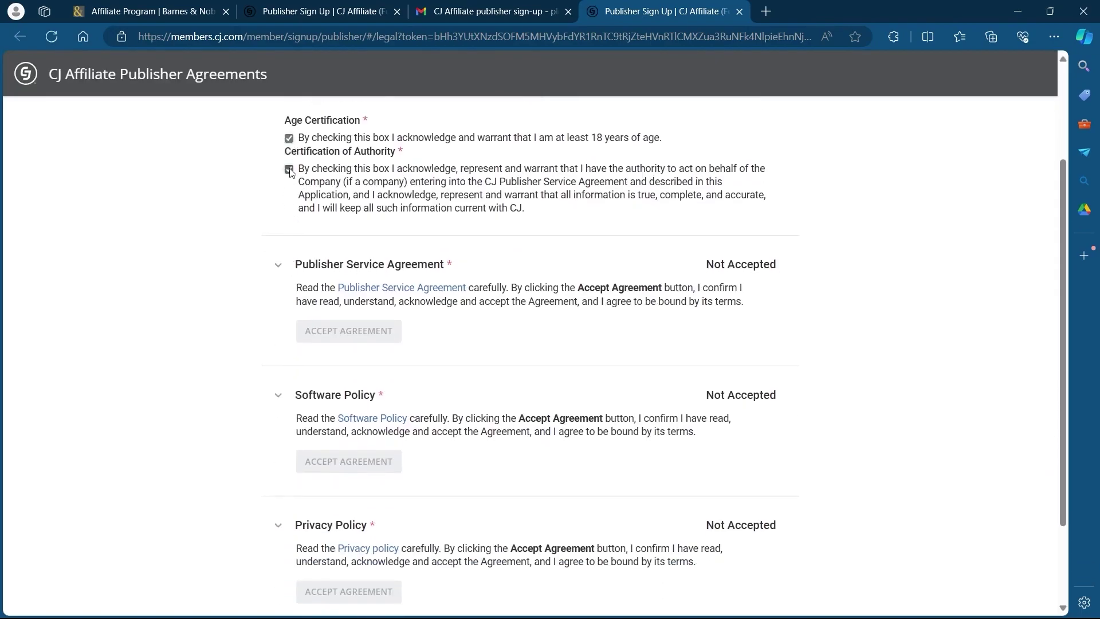
Open the Publisher Service Agreement and Software Policy documents, close them, and accept both agreements.
scroll(290, 215, down, 5)
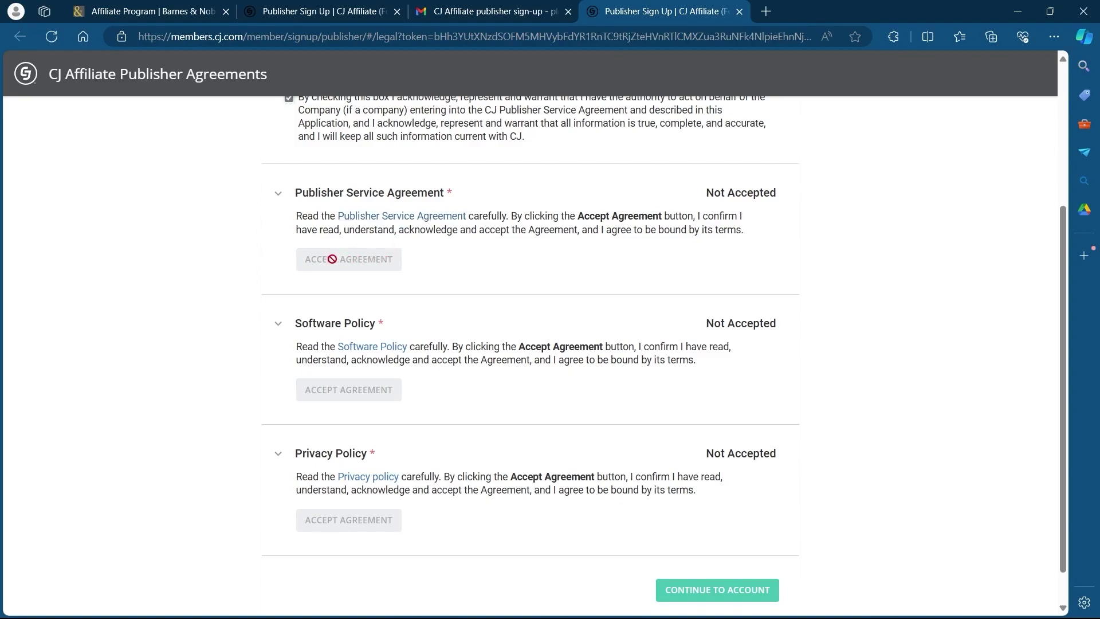
click(388, 219)
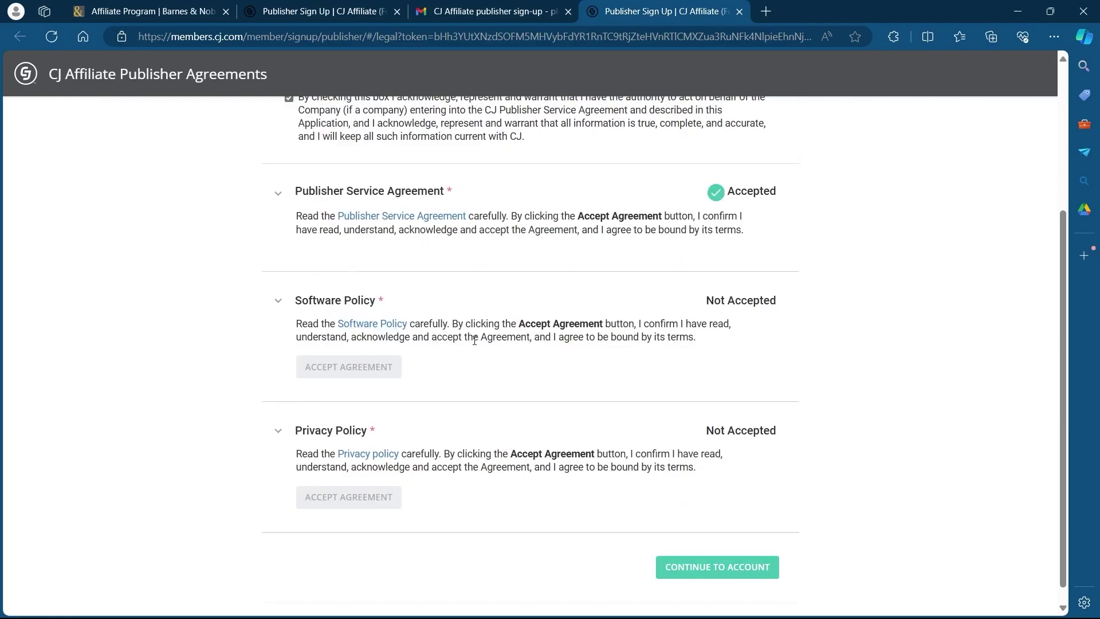
click(367, 327)
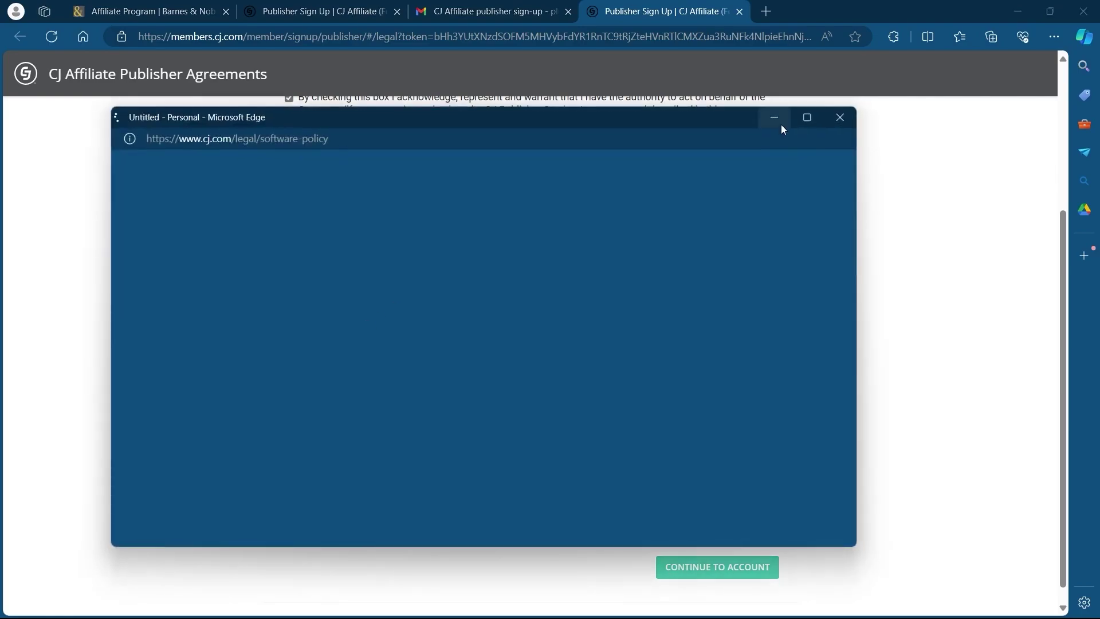
click(837, 117)
click(347, 369)
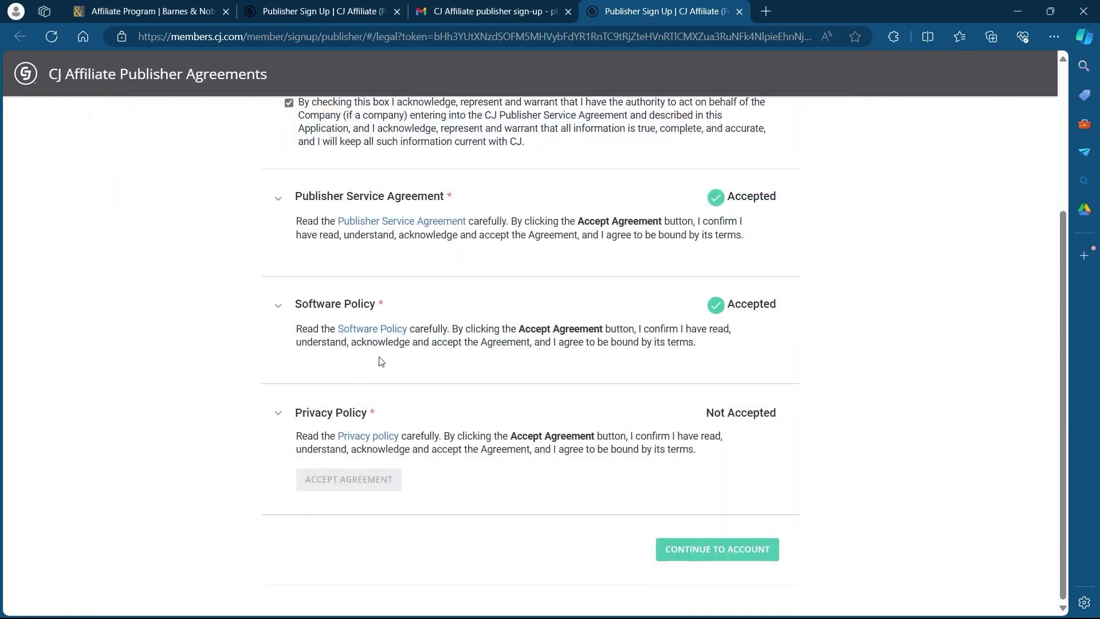
Open and close the Privacy Policy, accept it, and continue to the account.
click(358, 437)
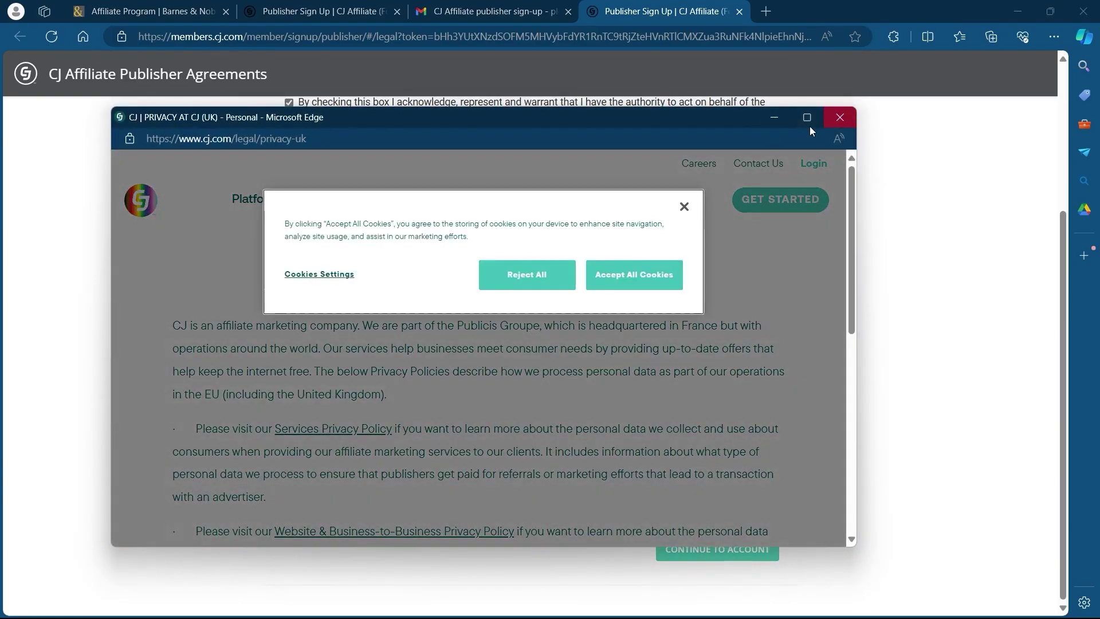
click(839, 117)
click(337, 487)
scroll(769, 329, up, 3)
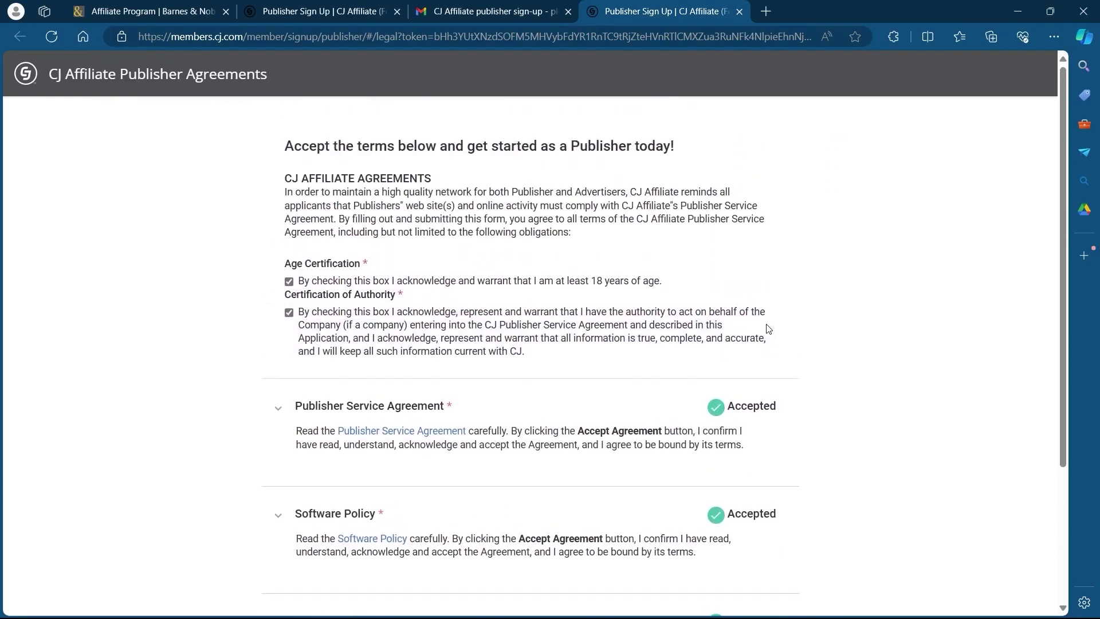
scroll(723, 460, down, 3)
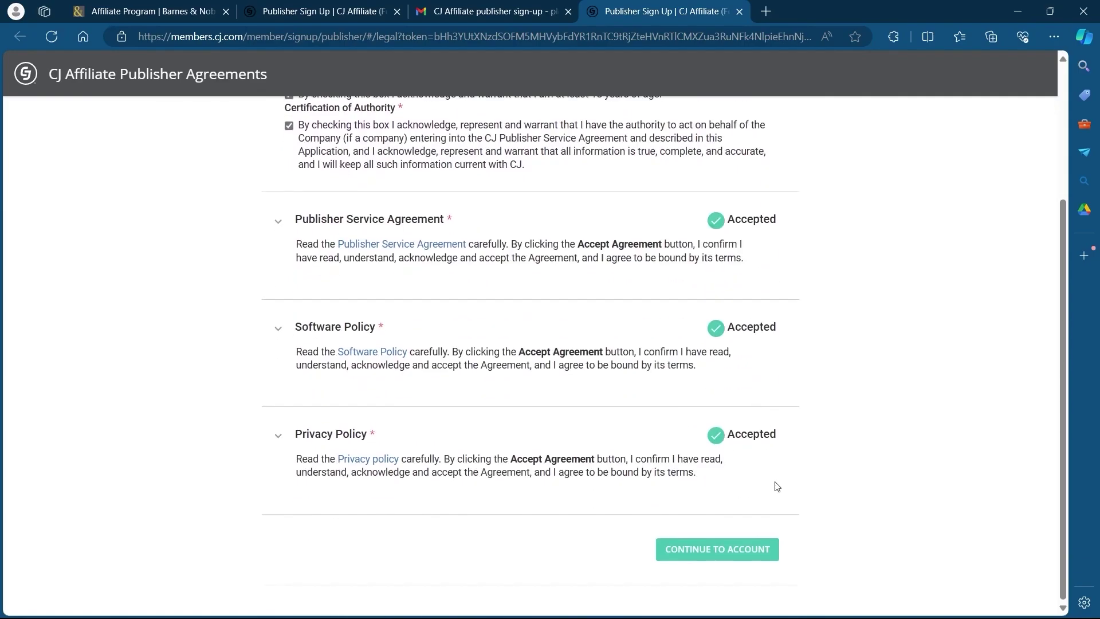
click(705, 550)
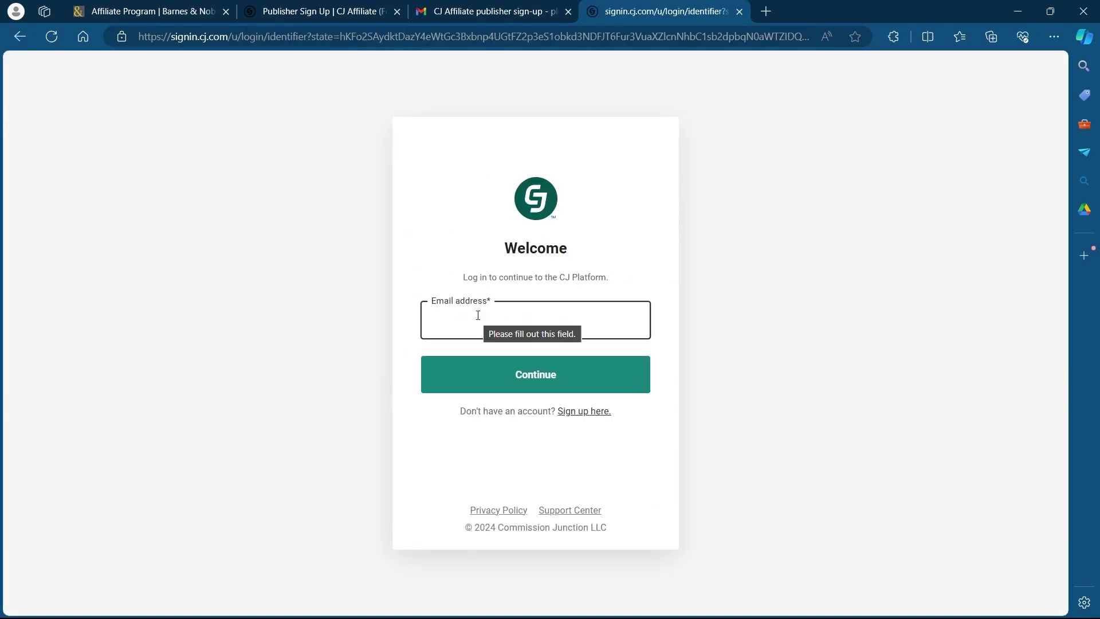
Log in to the CJ Platform with the saved email address and the account password.
text(wea)
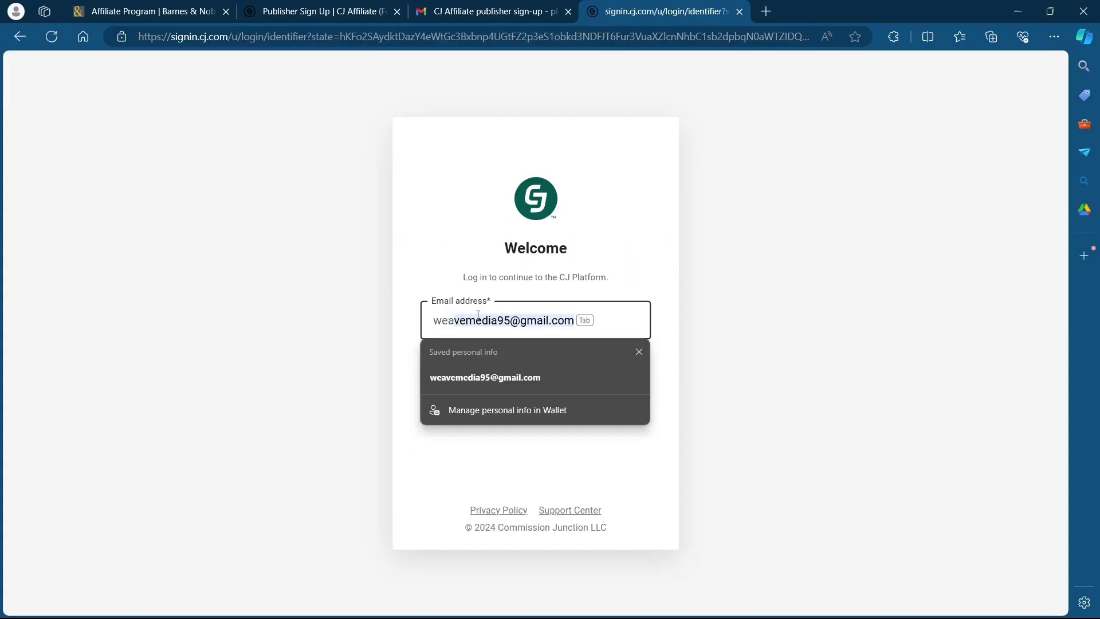
key(Tab)
click(527, 379)
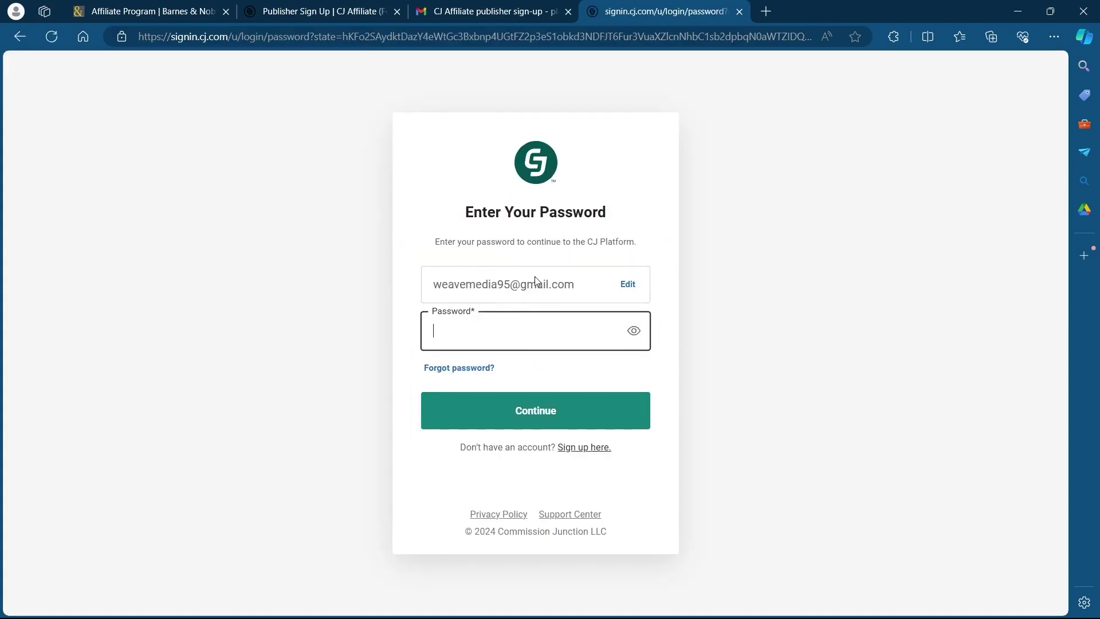
click(447, 332)
text(••)
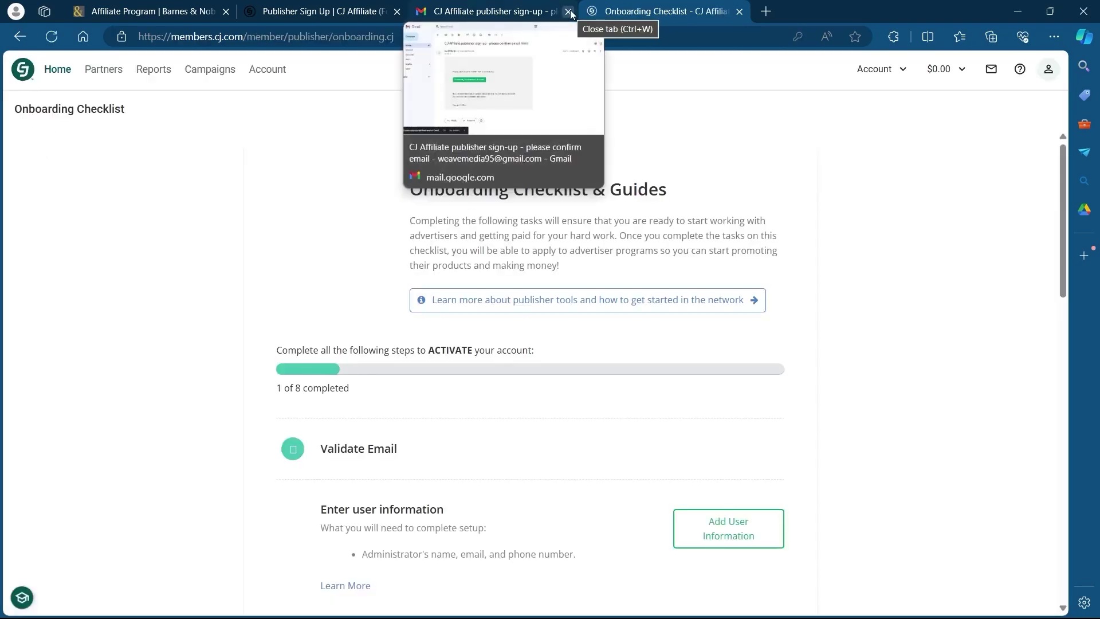
Close the Gmail tab and choose Get Started in the CJ Affiliate Network welcome message.
click(569, 11)
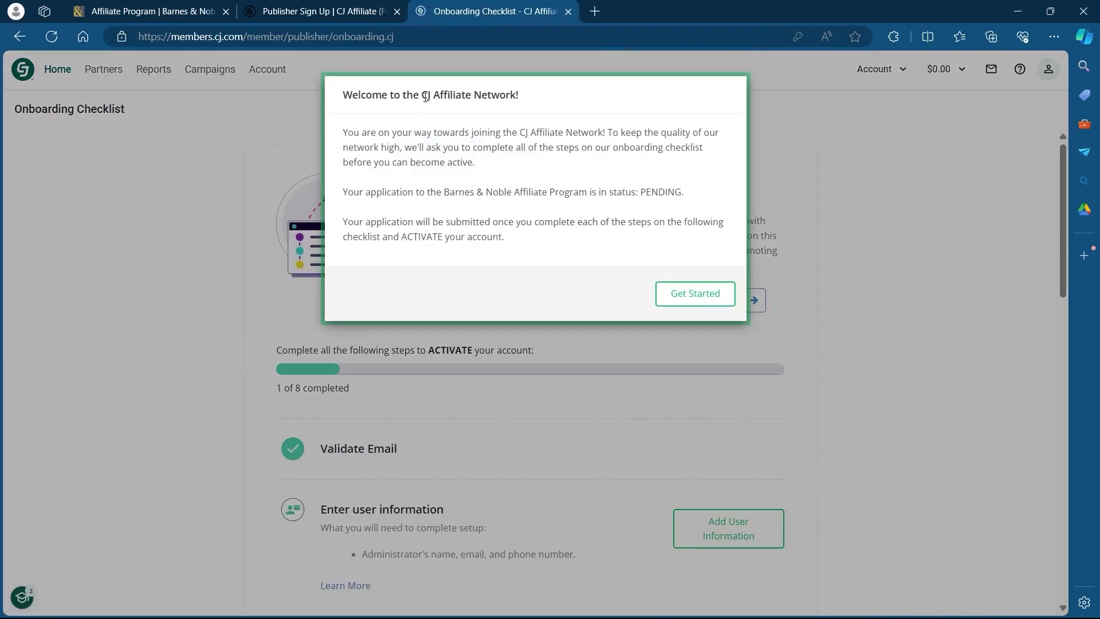
click(688, 299)
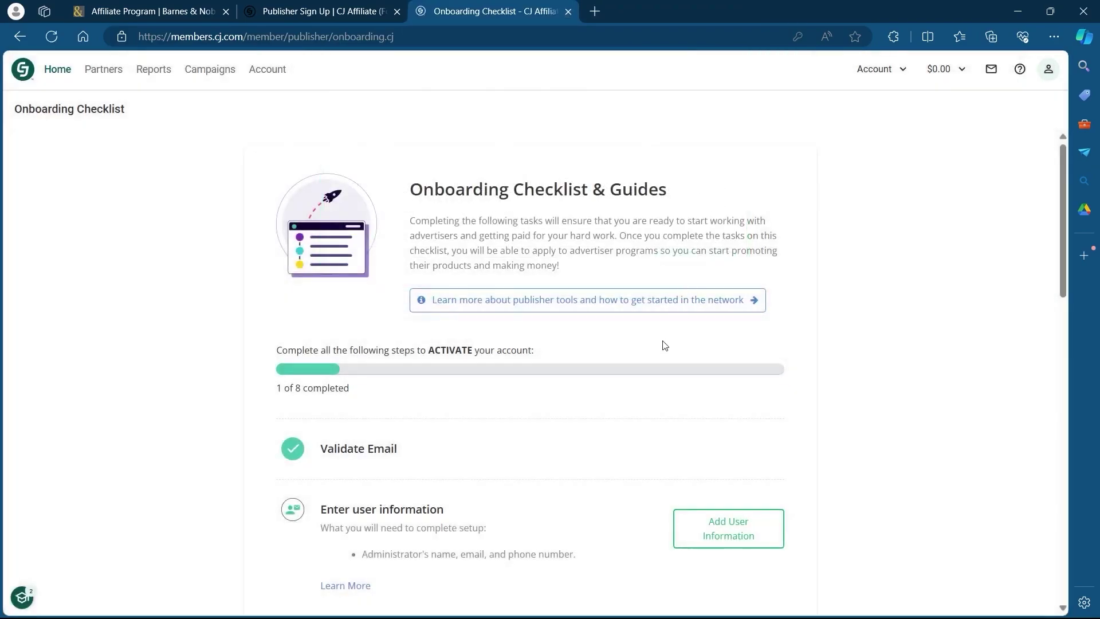
Examine the onboarding checklist's required tasks, from entering user information through to activating the account.
scroll(361, 434, down, 3)
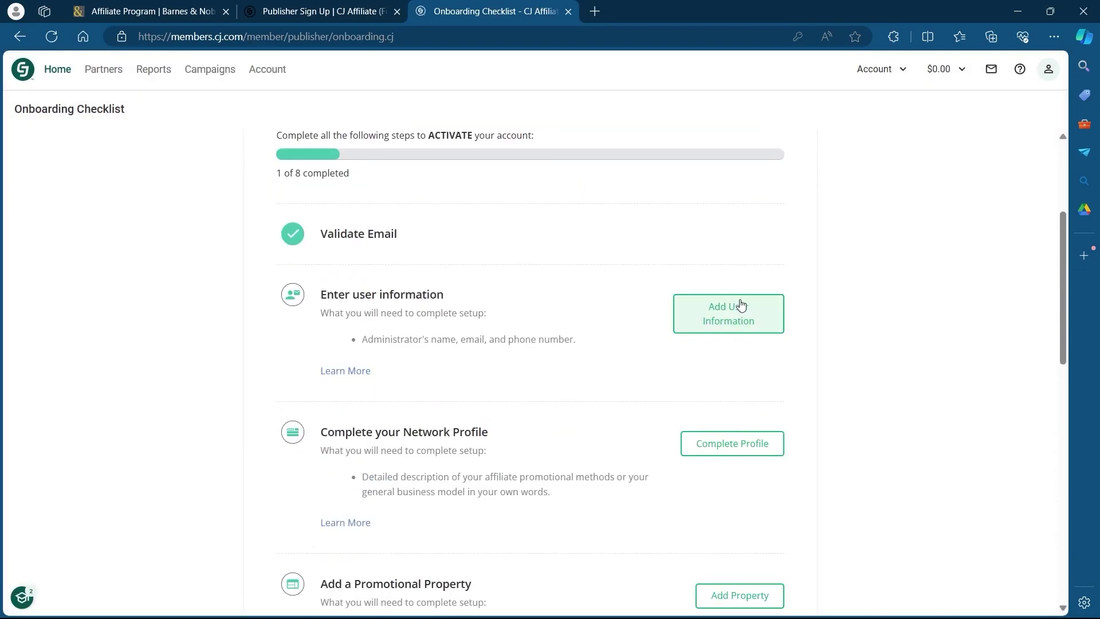
scroll(741, 305, down, 3)
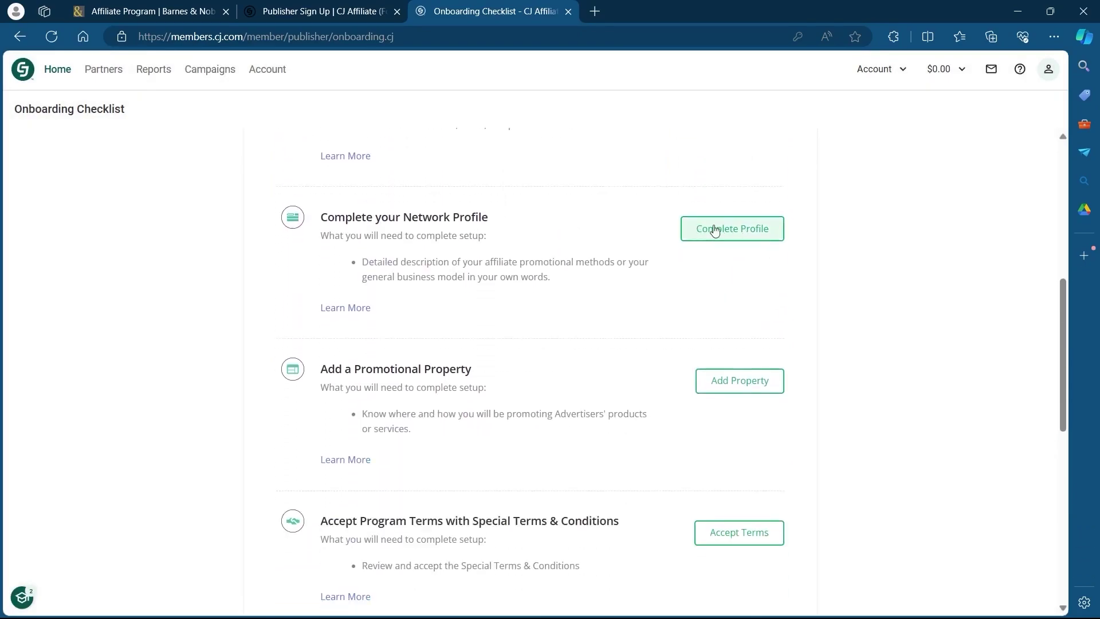
scroll(621, 290, down, 2)
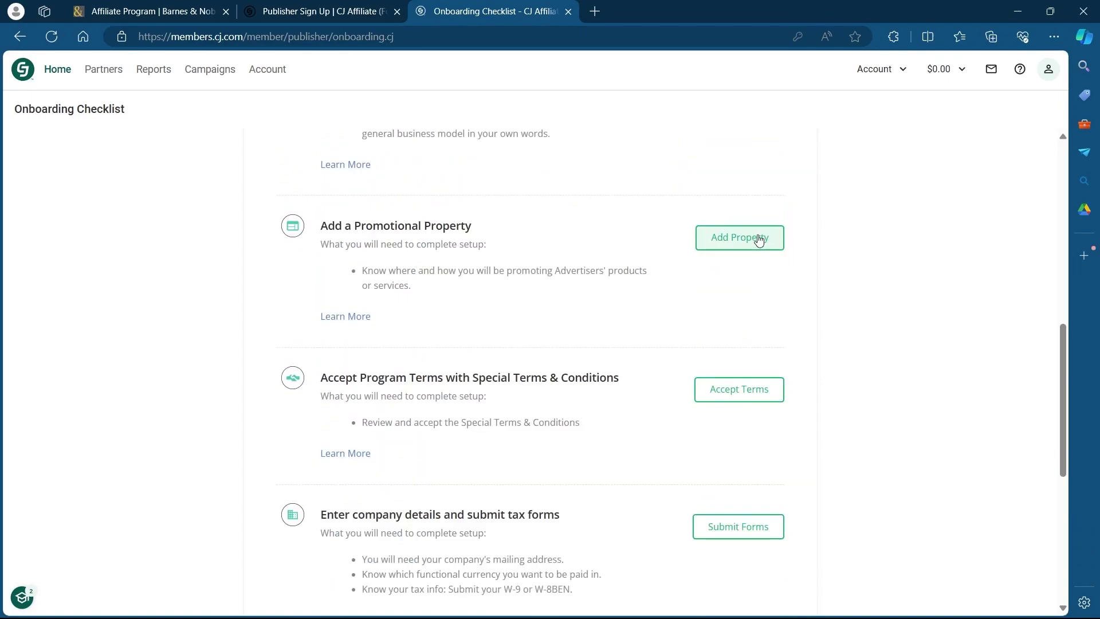
scroll(745, 384, down, 2)
scroll(808, 378, down, 3)
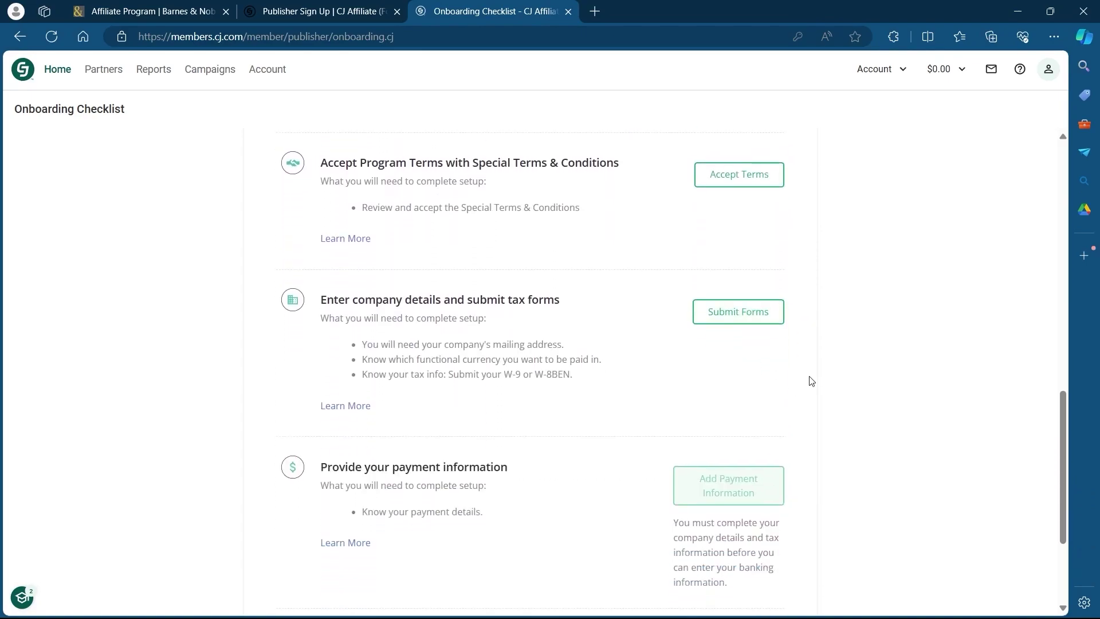
scroll(802, 401, down, 1)
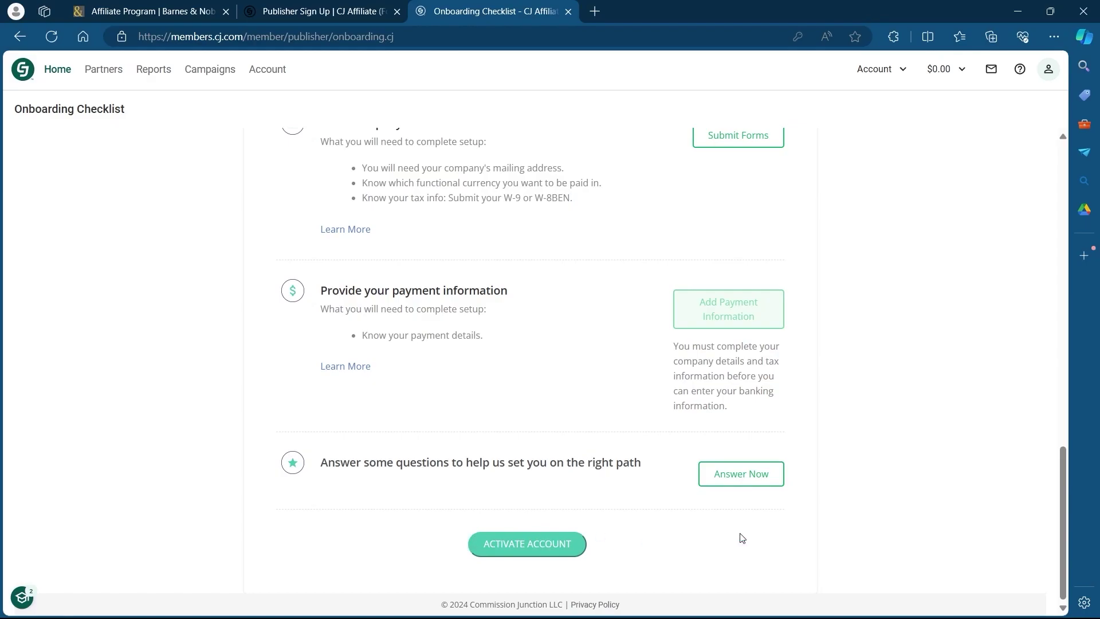
drag(1063, 486, 1087, 127)
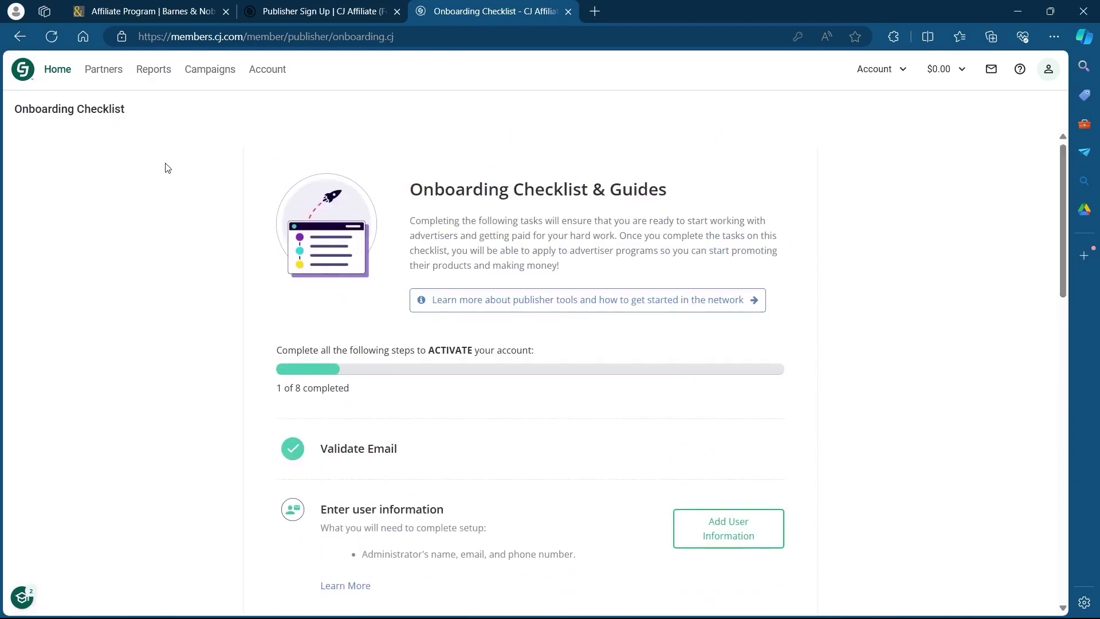
Open the Find Advertisers page for managing partners and close the extra Filmora search results tab.
click(83, 71)
click(115, 8)
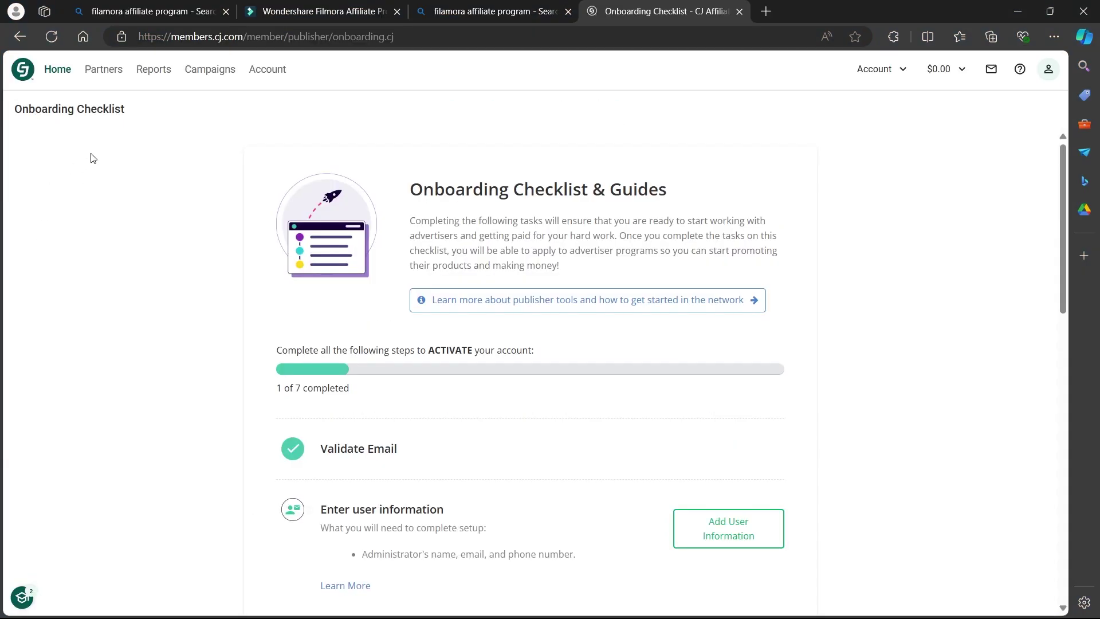
mouse_move(104, 74)
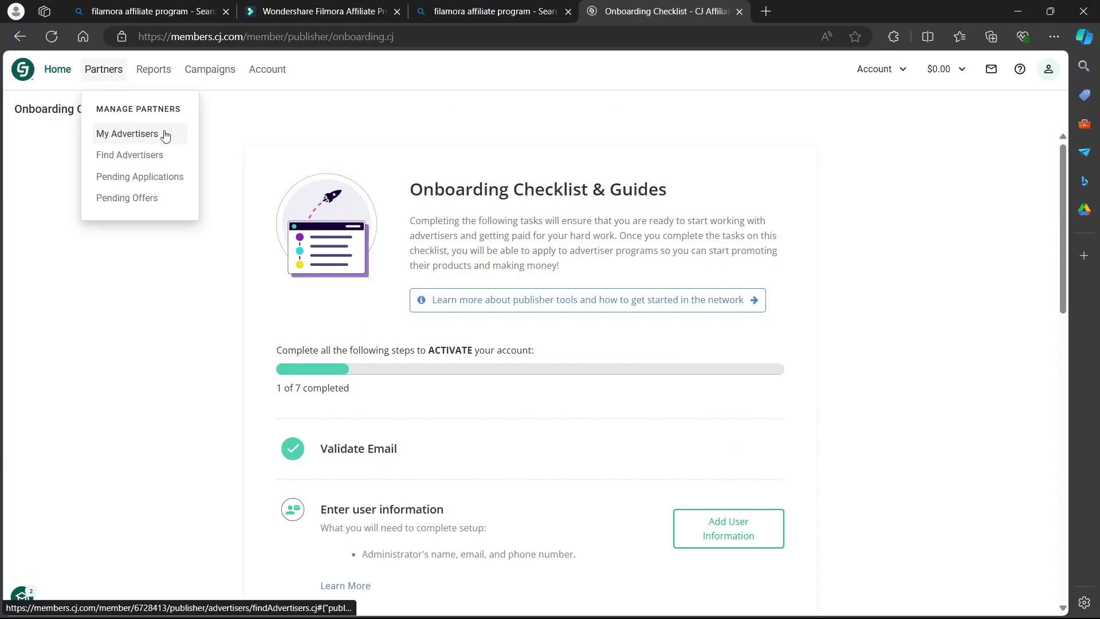
click(137, 160)
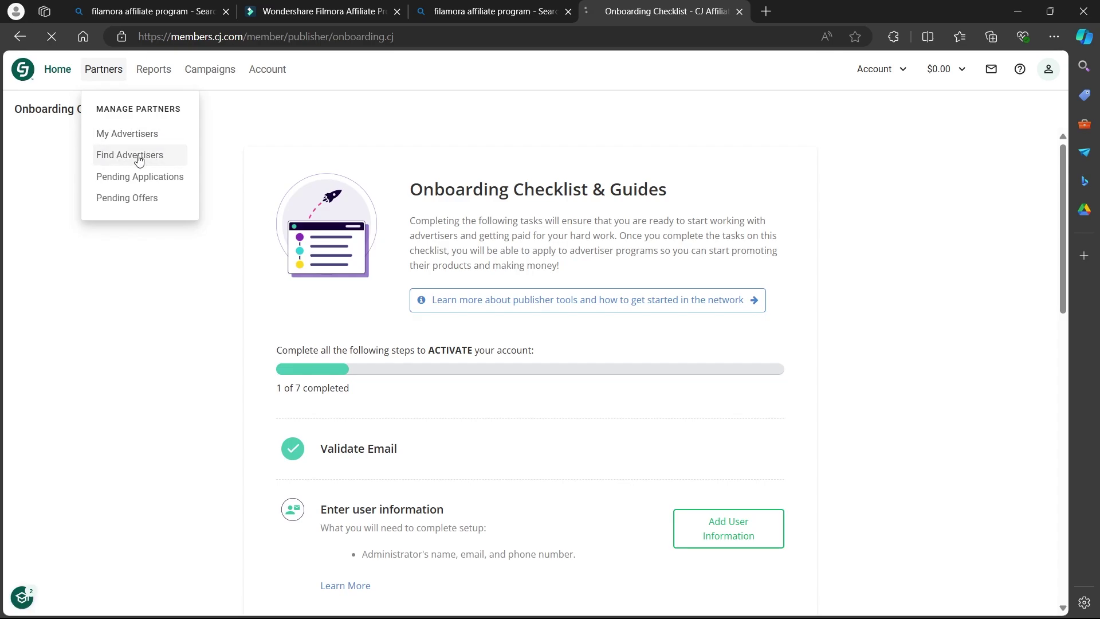
click(226, 12)
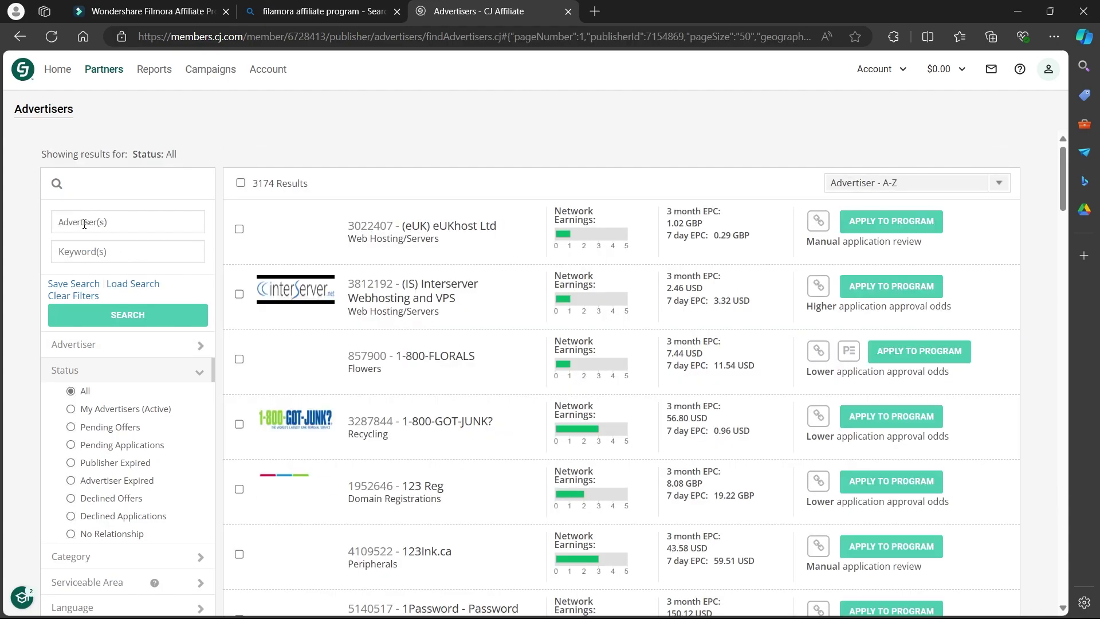
Search the advertisers for "wondershare" and filter the list by the suggested Wondershare advertiser.
click(85, 223)
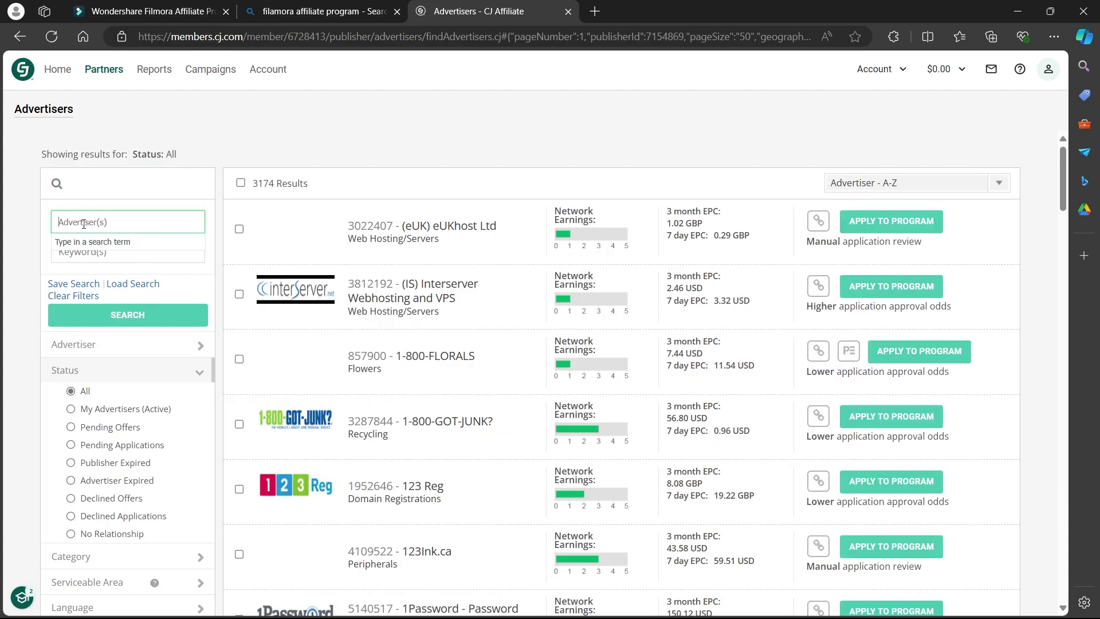
text(wondershare)
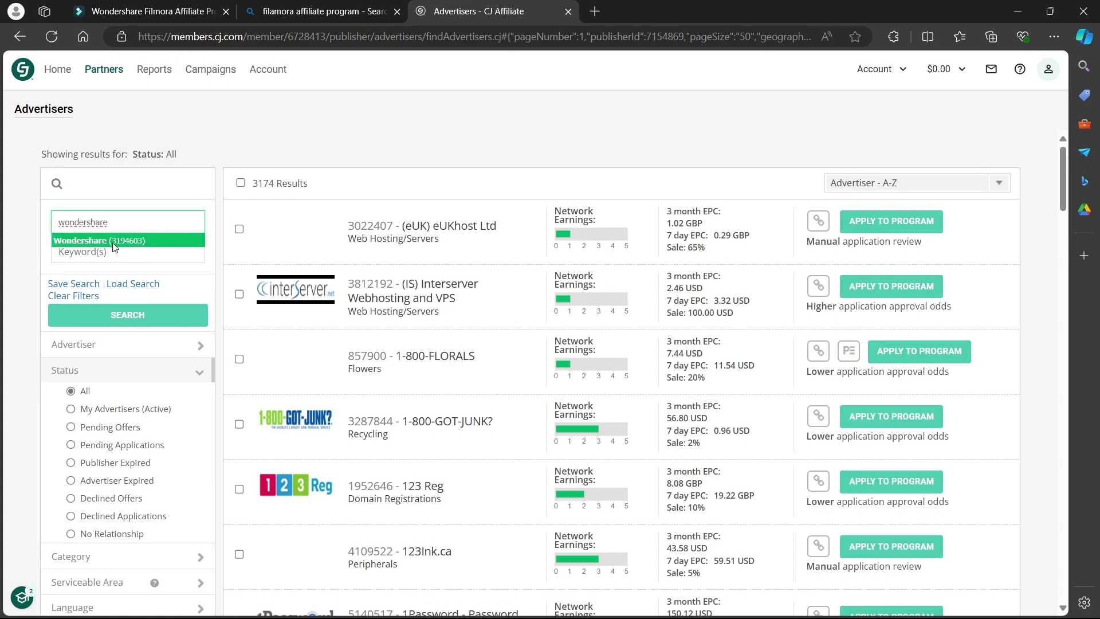
click(114, 240)
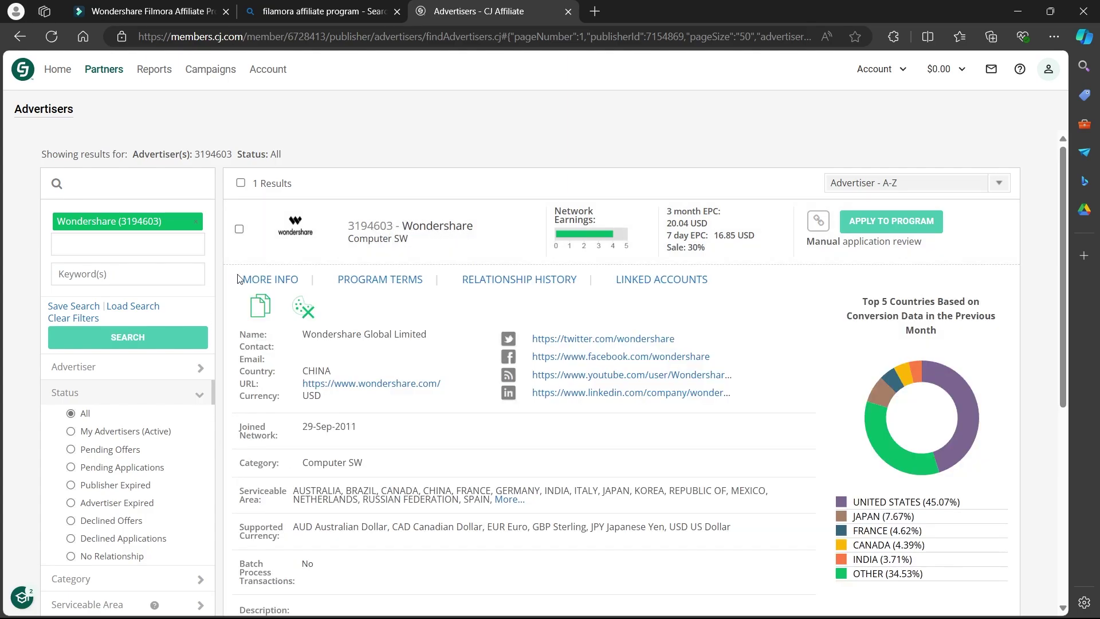
Look through the Wondershare advertiser's details and try to apply to its program.
scroll(564, 284, down, 5)
scroll(565, 284, up, 5)
click(880, 221)
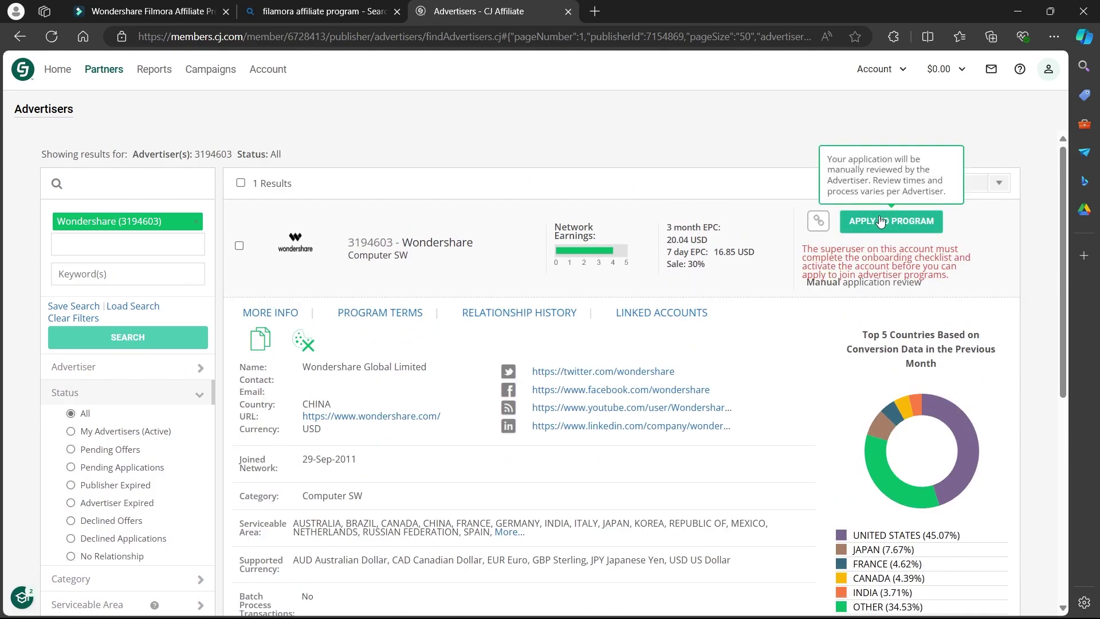